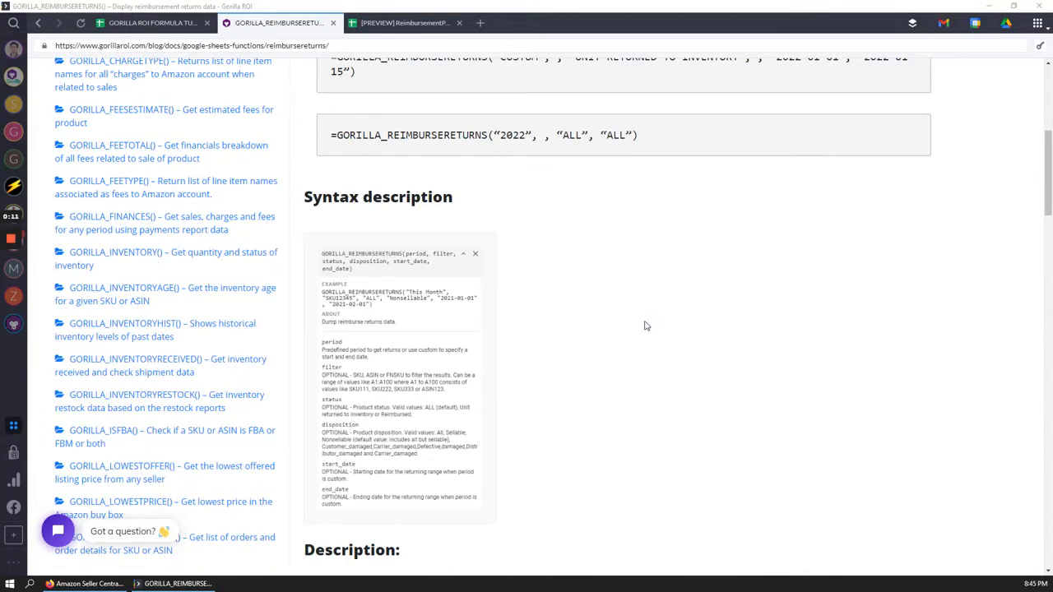
# Review the docs' THIS YEAR period sample and its list of predefined period values
pyautogui.scroll(3, 647, 329)
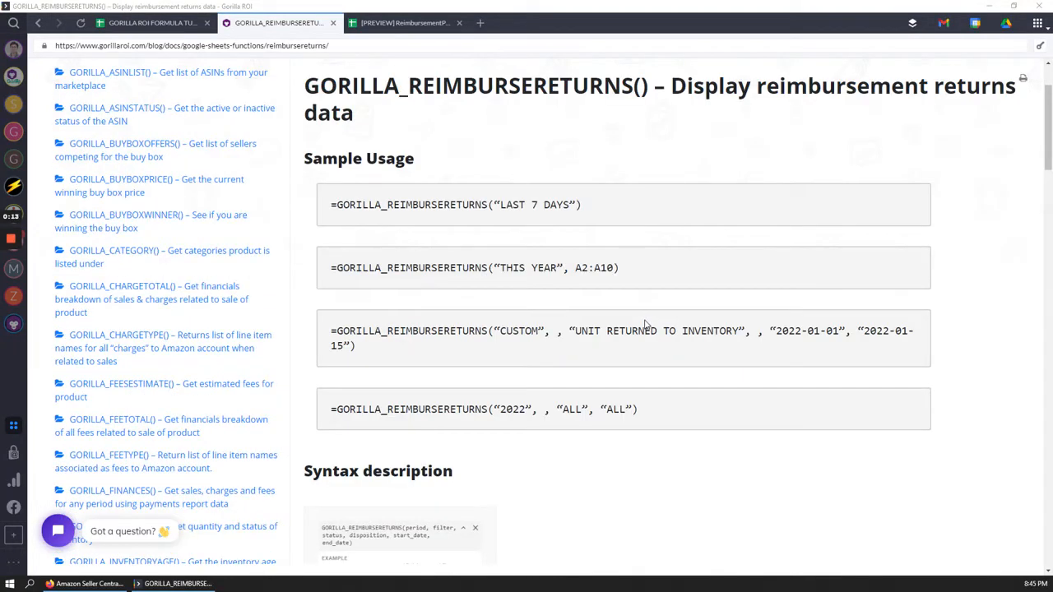
pyautogui.scroll(1, 646, 326)
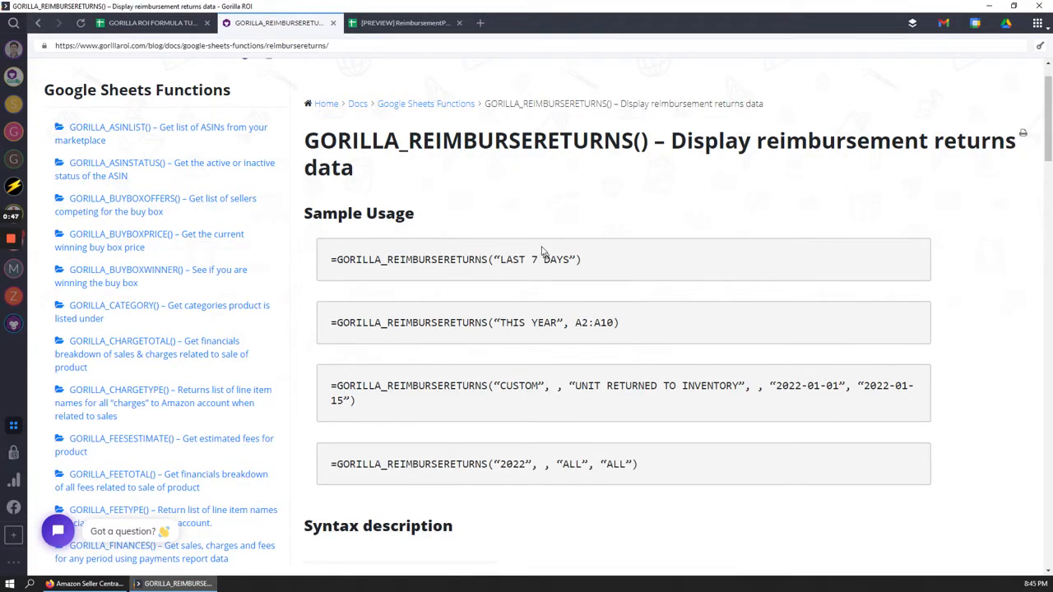
pyautogui.scroll(1, 541, 251)
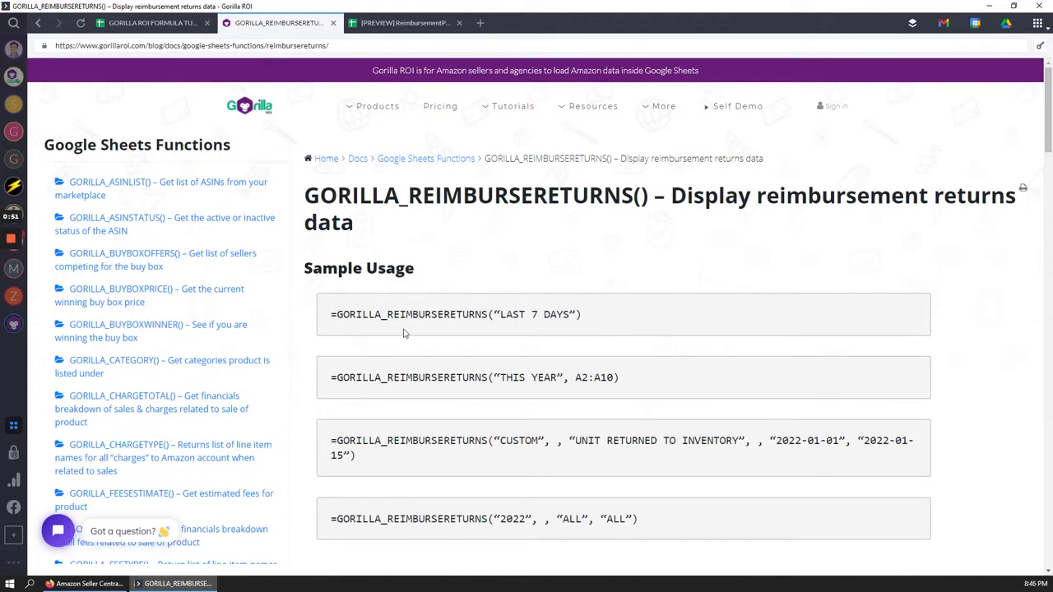
pyautogui.scroll(-3, 434, 347)
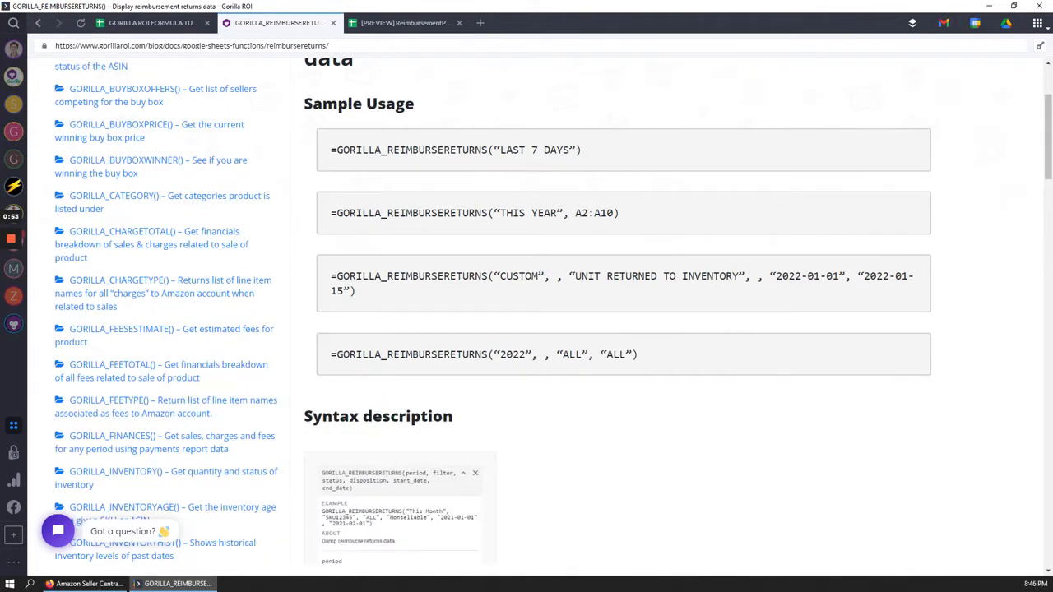
pyautogui.moveTo(493, 213)
pyautogui.mouseDown()
pyautogui.moveTo(505, 213)
pyautogui.moveTo(496, 213)
pyautogui.mouseUp()
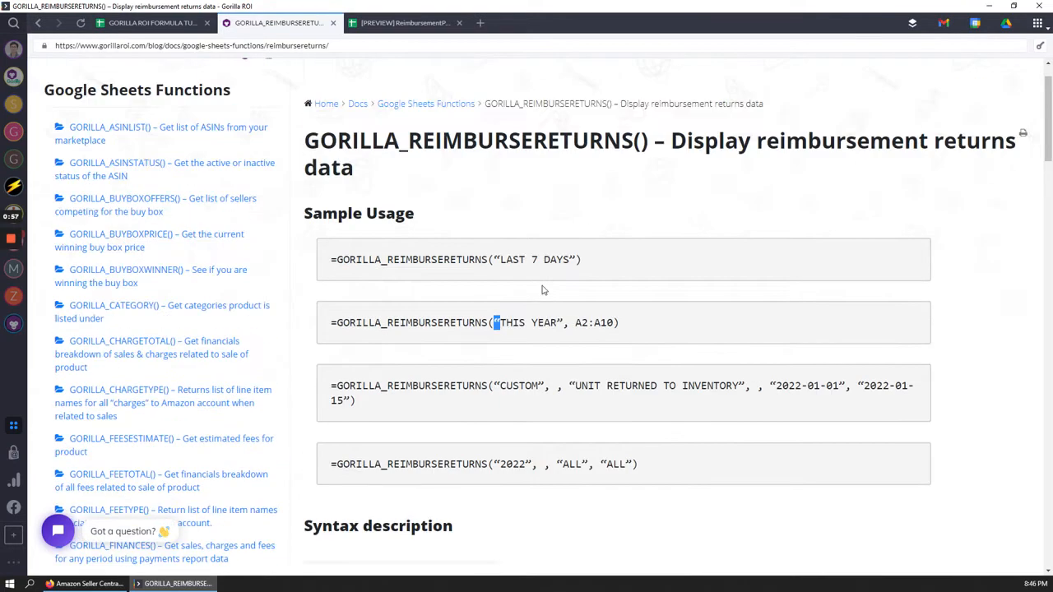
pyautogui.scroll(2, 543, 294)
pyautogui.scroll(-5, 533, 329)
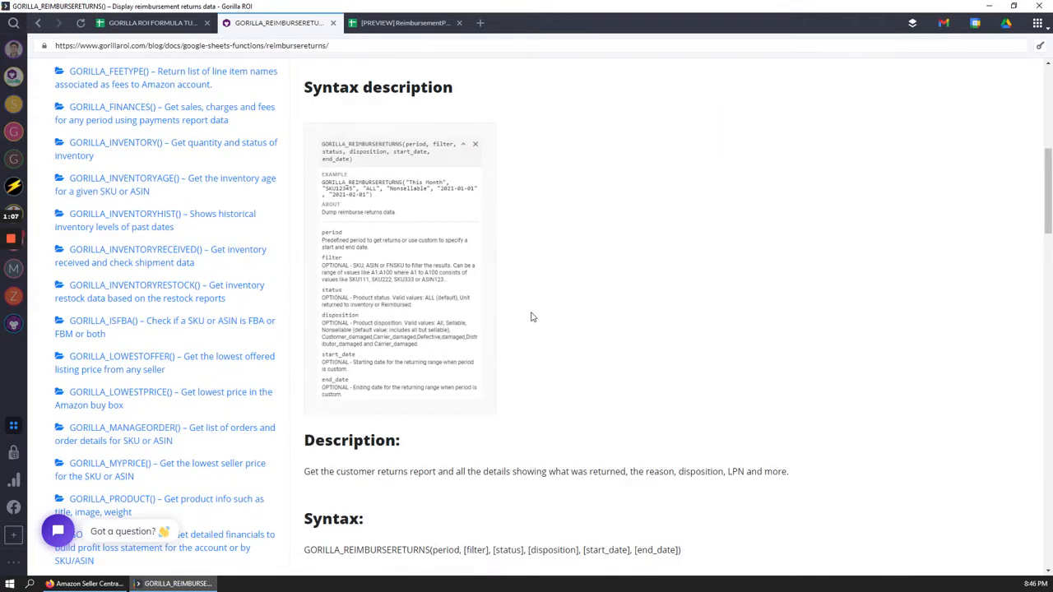
pyautogui.scroll(-4, 542, 304)
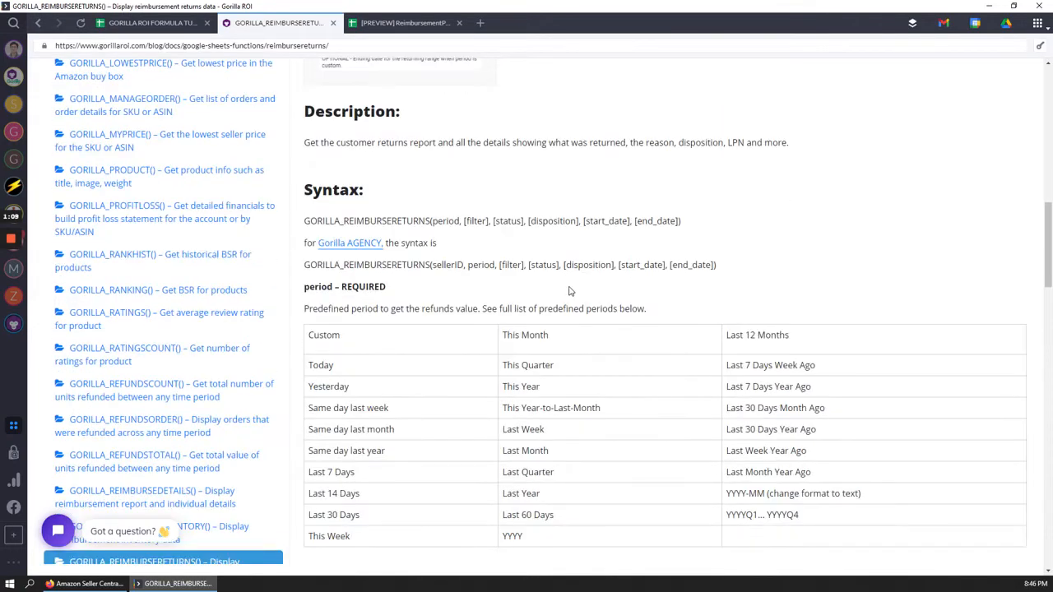
pyautogui.scroll(-2, 600, 290)
pyautogui.moveTo(376, 185); pyautogui.dragTo(699, 327)
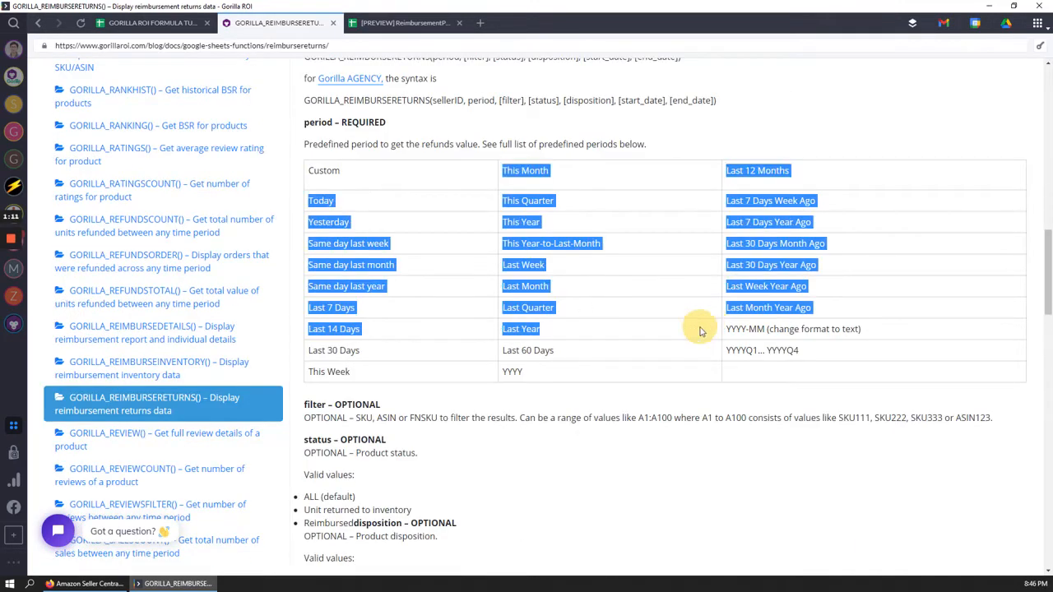
pyautogui.click(699, 327)
pyautogui.scroll(-3, 530, 298)
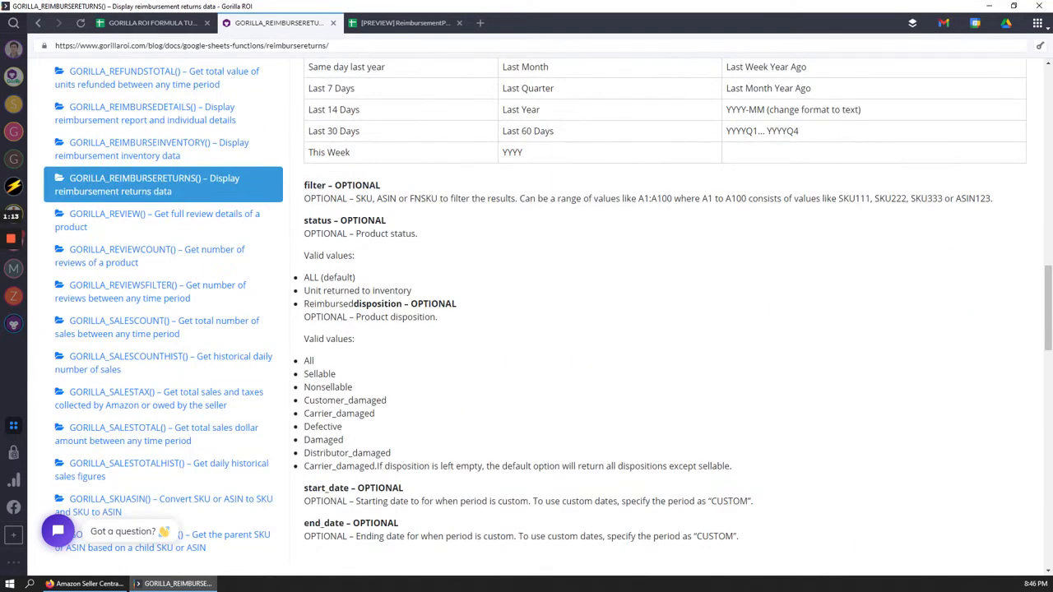
pyautogui.scroll(-2, 546, 317)
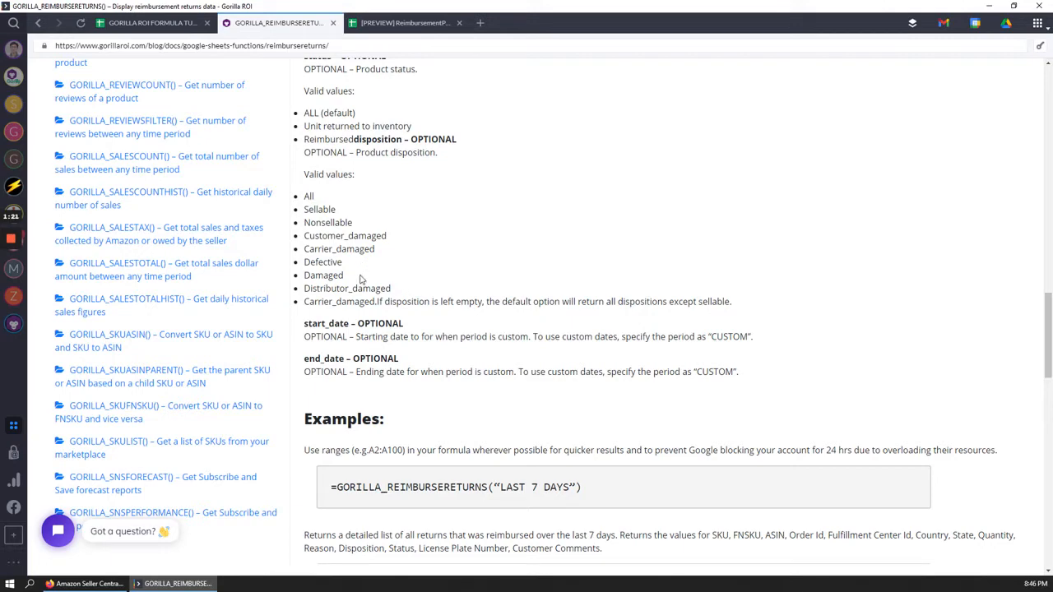
pyautogui.scroll(-3, 441, 305)
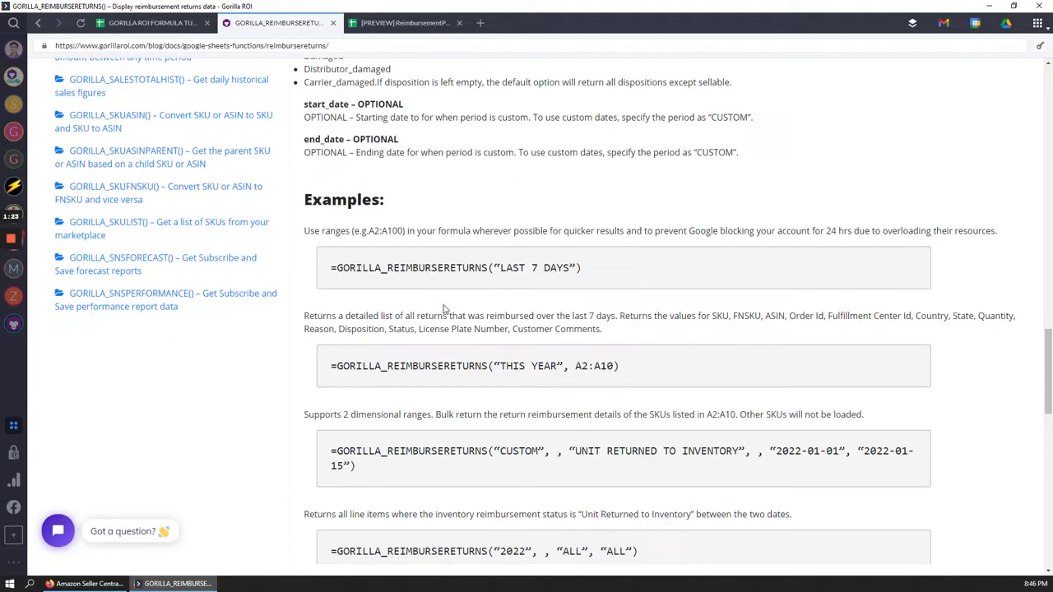
pyautogui.scroll(2, 441, 305)
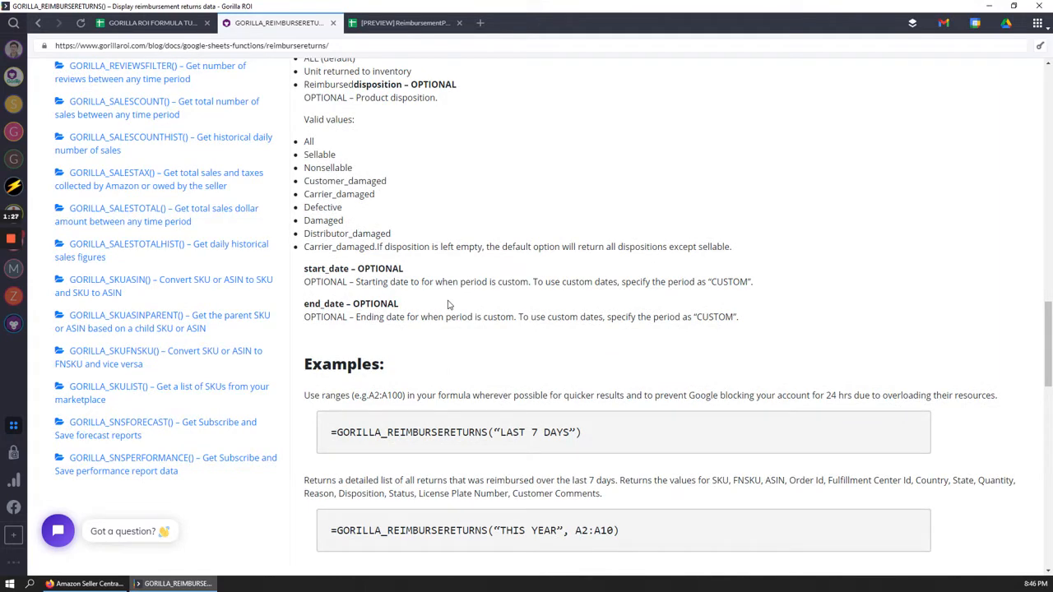
# In the tutorials sheet, delete F3's existing returns formula, leaving F3:O17 empty
pyautogui.hotkey('ctrl', 'shift', 'Tab')
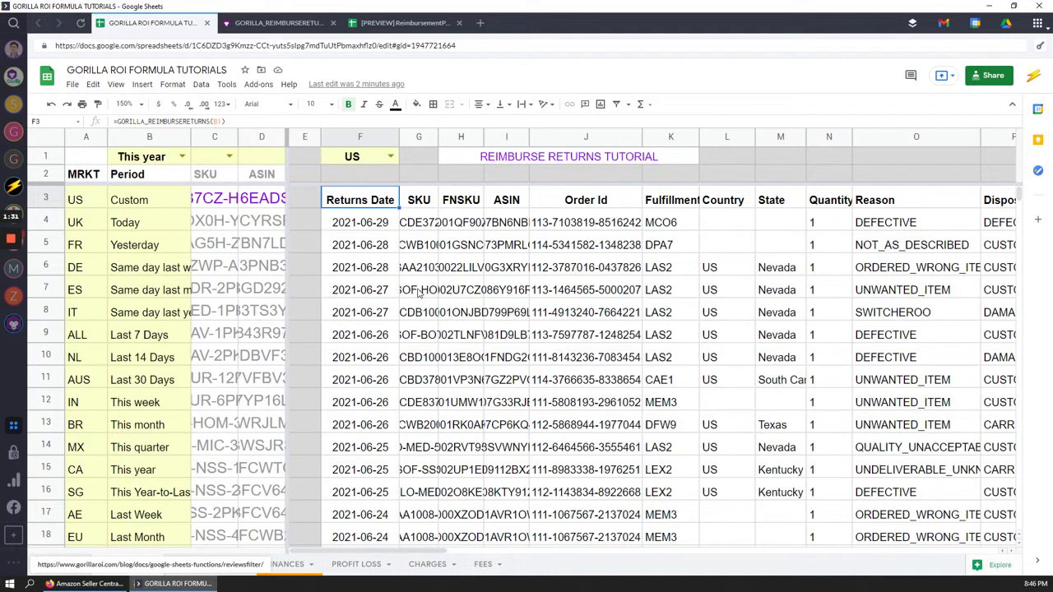
pyautogui.press('Return')
pyautogui.press('Escape')
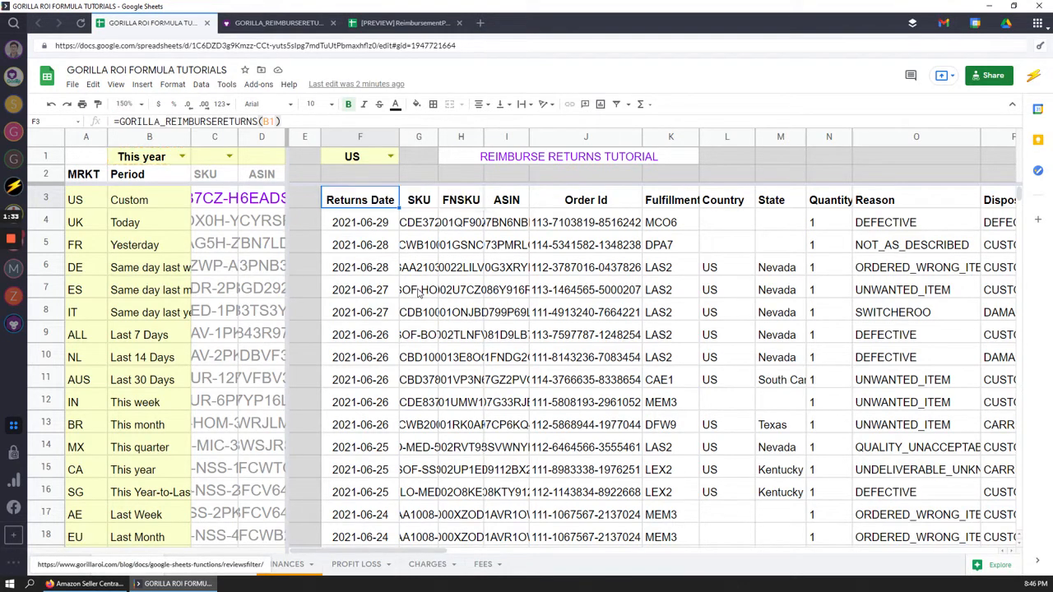
pyautogui.press('Delete')
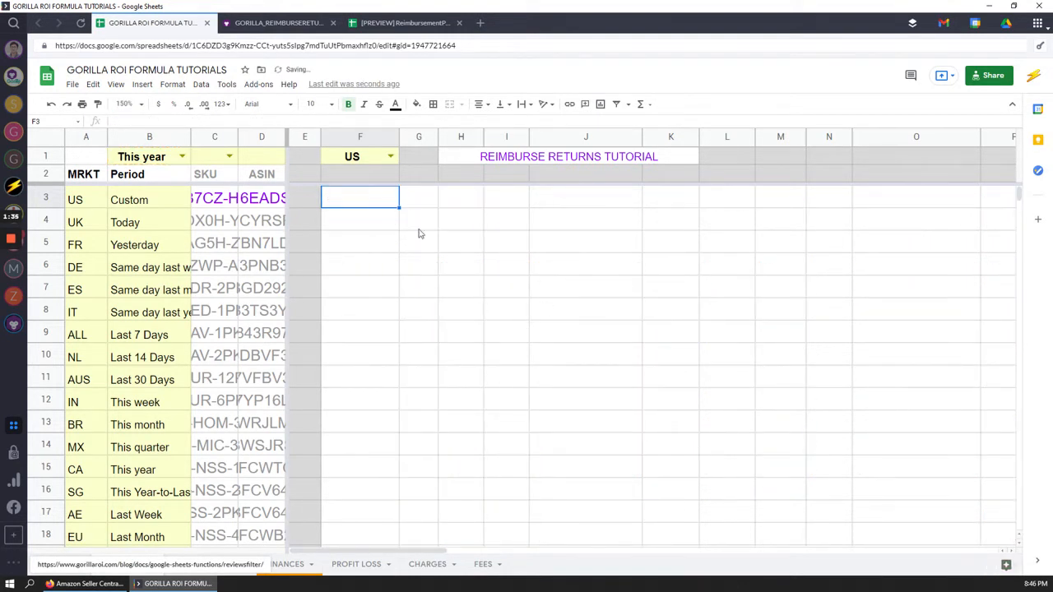
pyautogui.moveTo(387, 203); pyautogui.dragTo(930, 517)
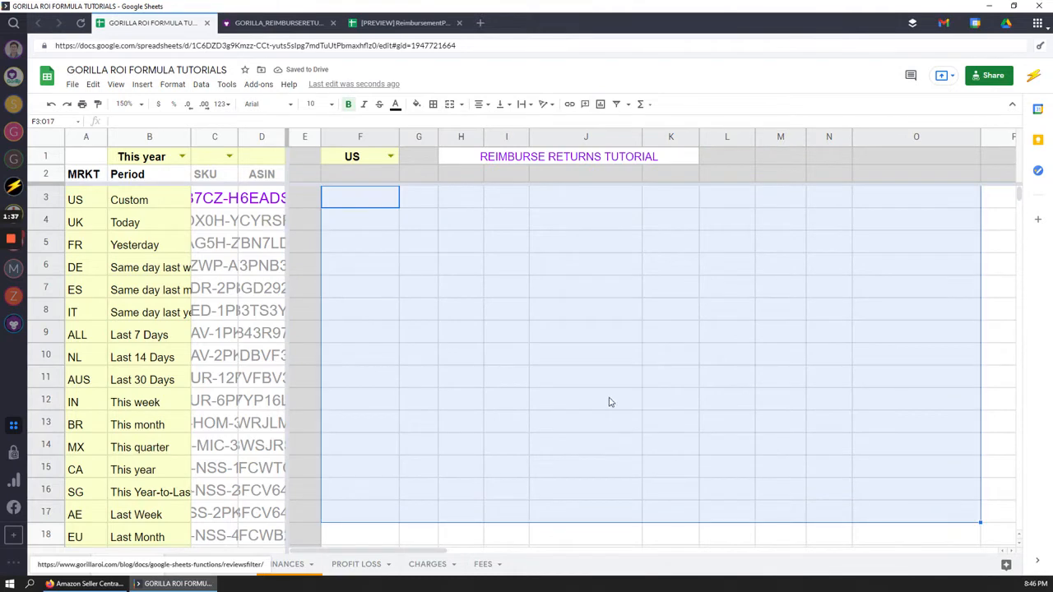
pyautogui.click(574, 262)
pyautogui.press('Left')
pyautogui.press('Left')
pyautogui.press('Up')
pyautogui.press('Left')
pyautogui.press('Up')
pyautogui.press('Up')
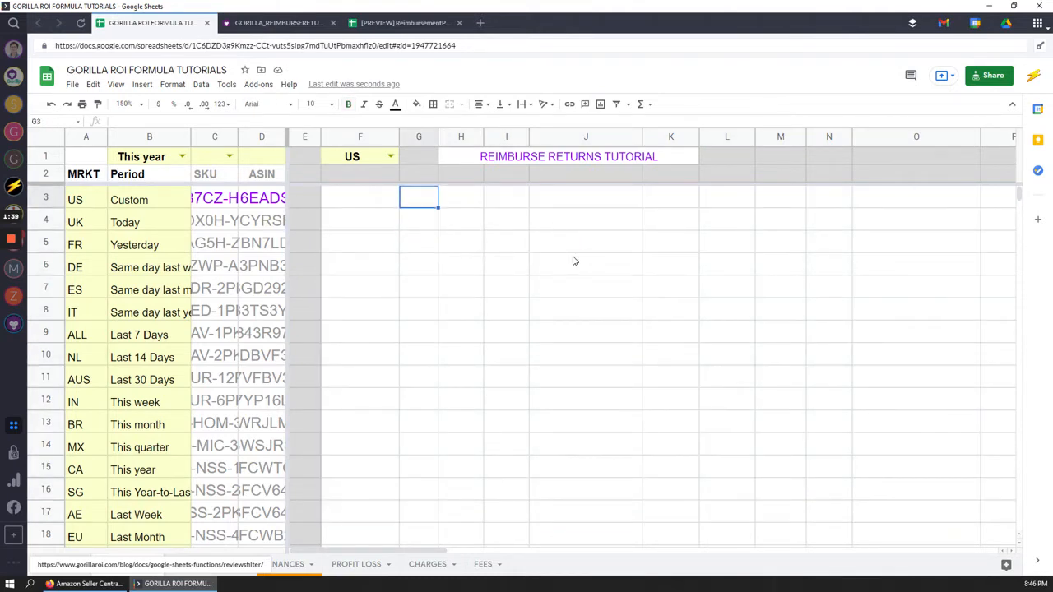
pyautogui.press('Left')
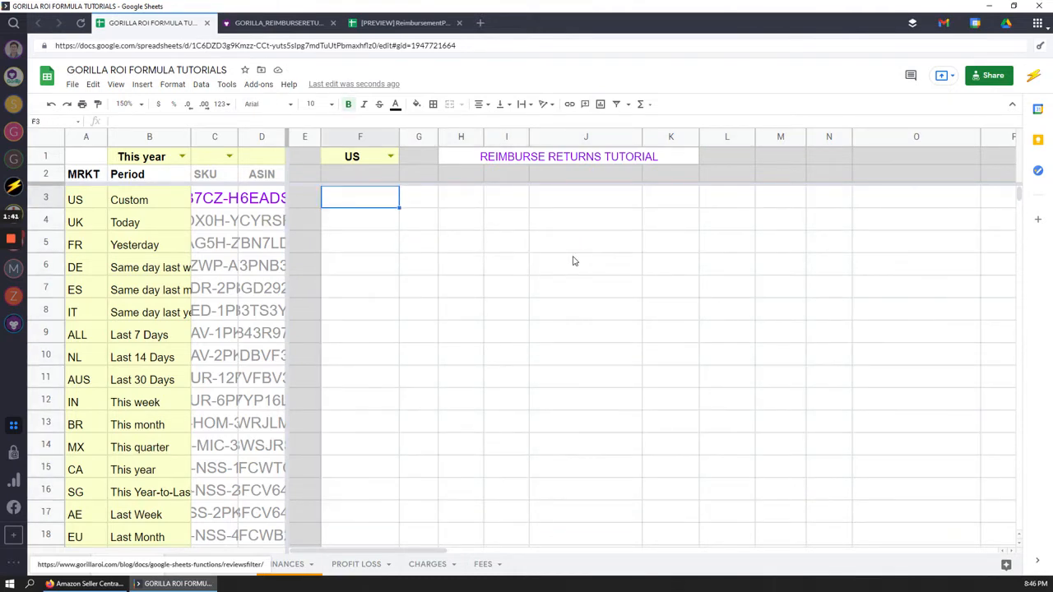
# Enter =GORILLA_REIMBURSERETURNS(B1) in F3 to refill the returns table
pyautogui.write('=gorilla_')
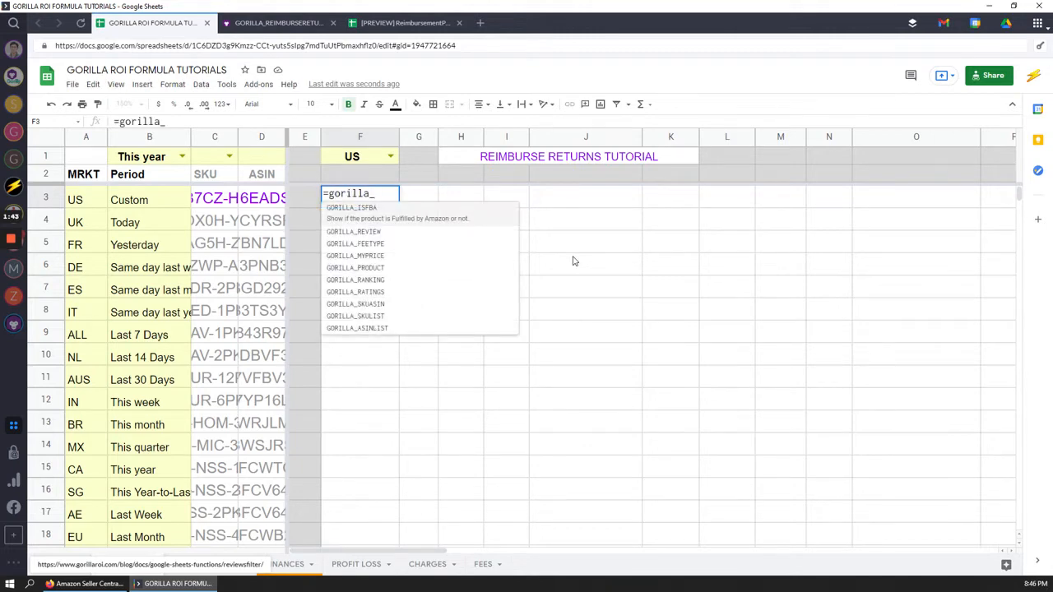
pyautogui.write('reimburse')
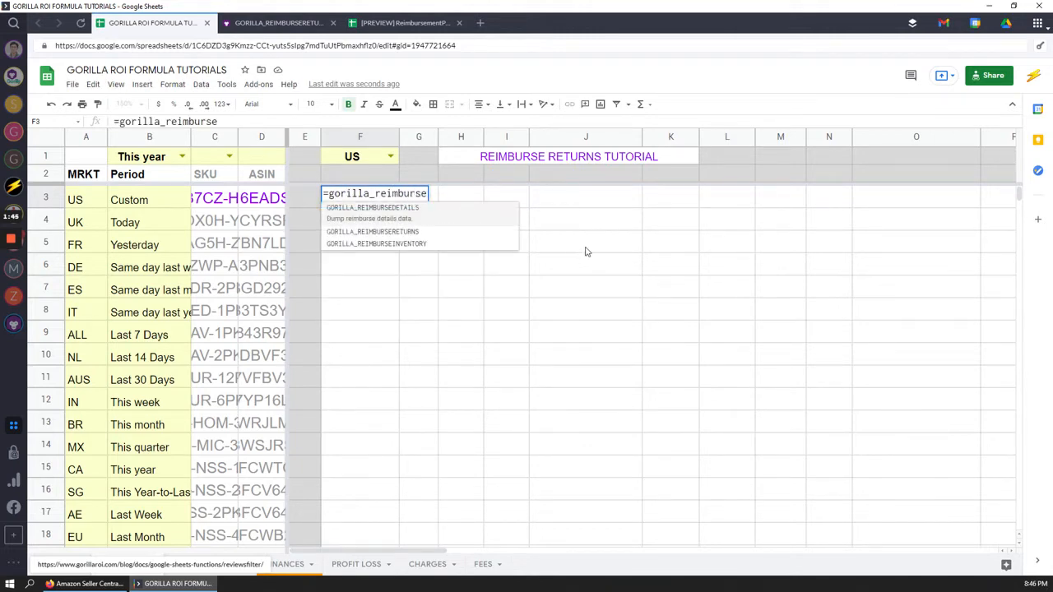
pyautogui.click(377, 227)
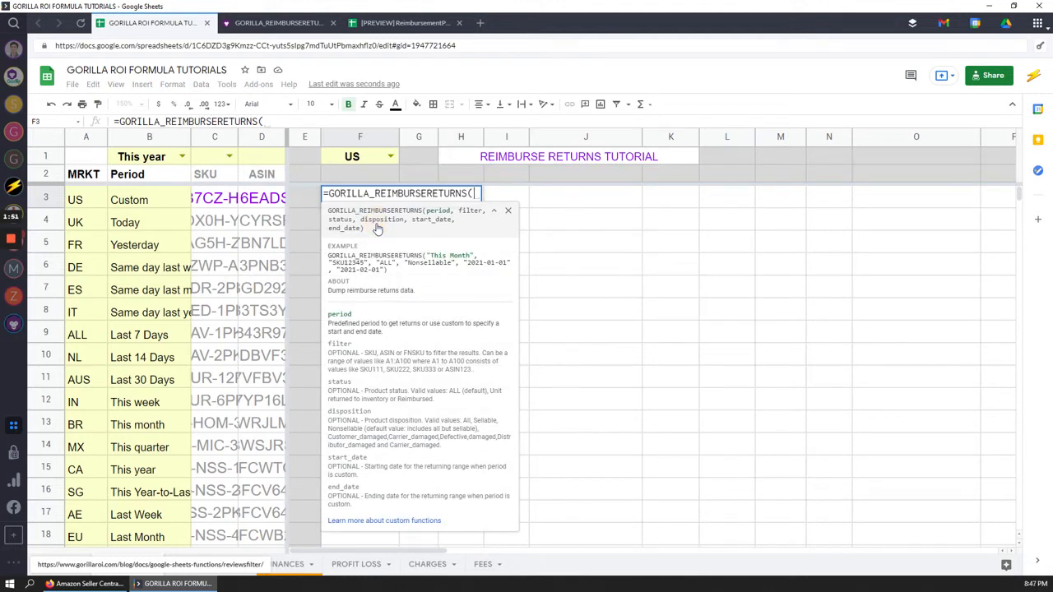
pyautogui.click(161, 158)
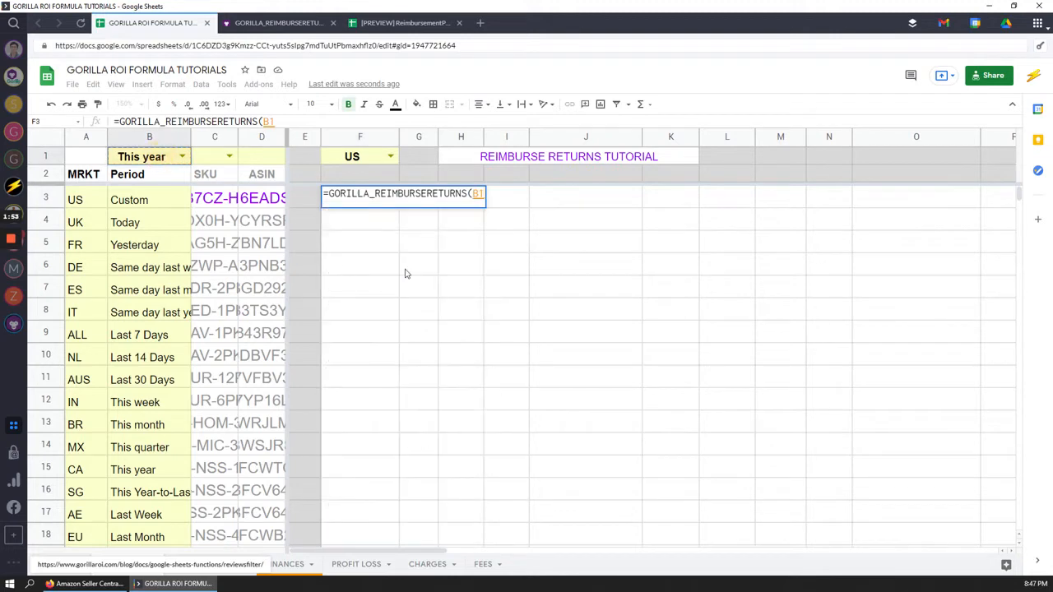
pyautogui.write(')')
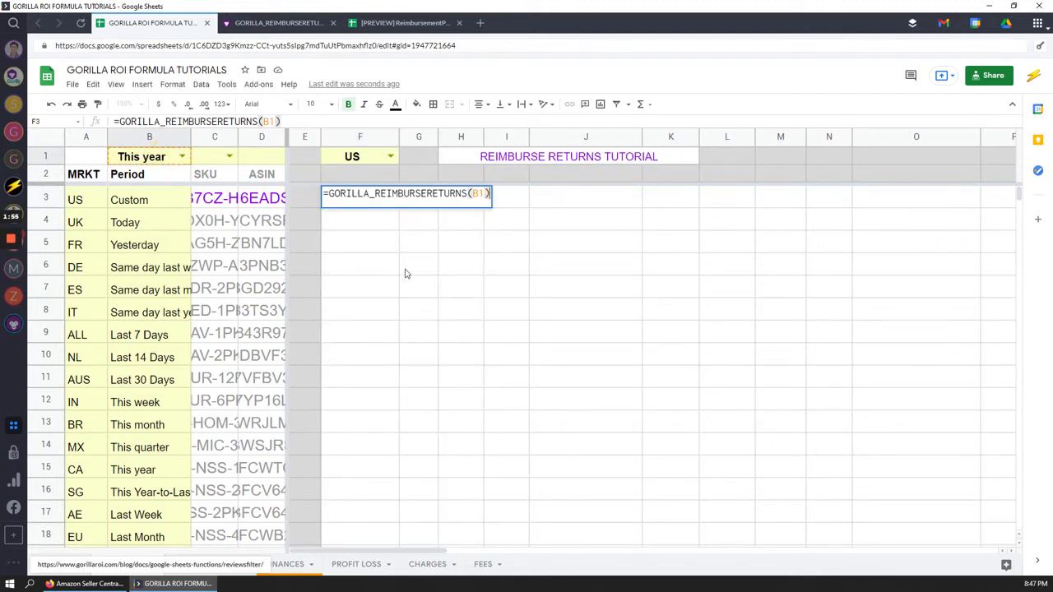
pyautogui.press('Return')
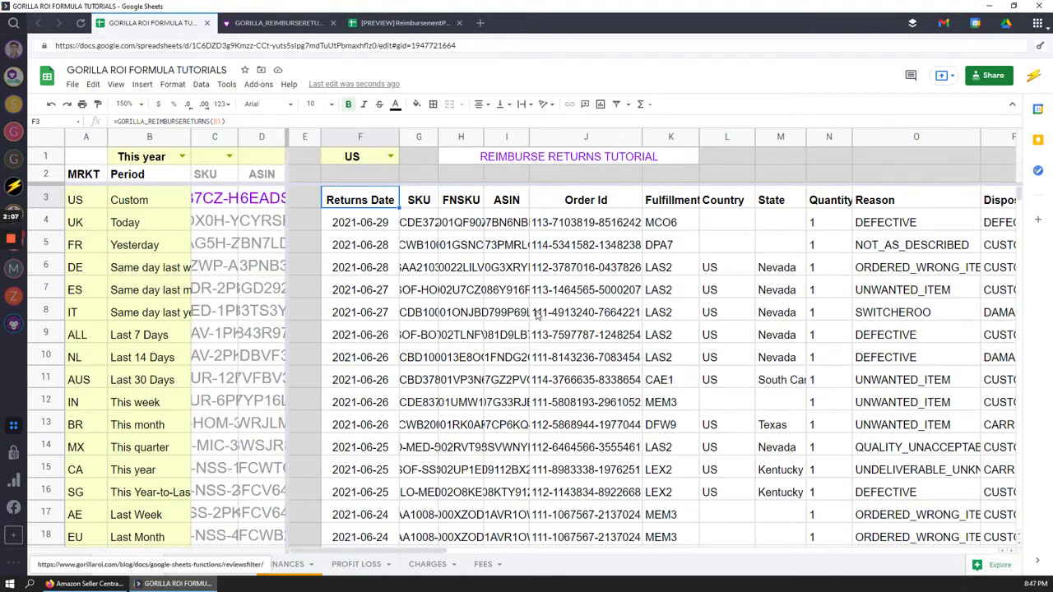
# Inspect the results' Reason, quantity, DPA7 fulfillment center, disposition, status and license plate values
pyautogui.click(911, 199)
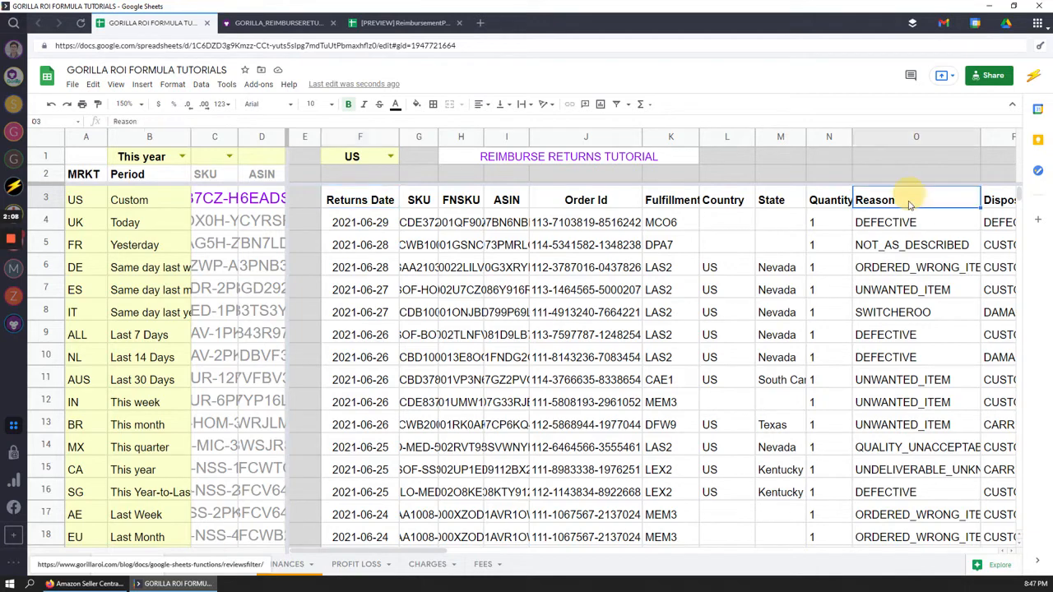
pyautogui.click(845, 321)
pyautogui.click(665, 244)
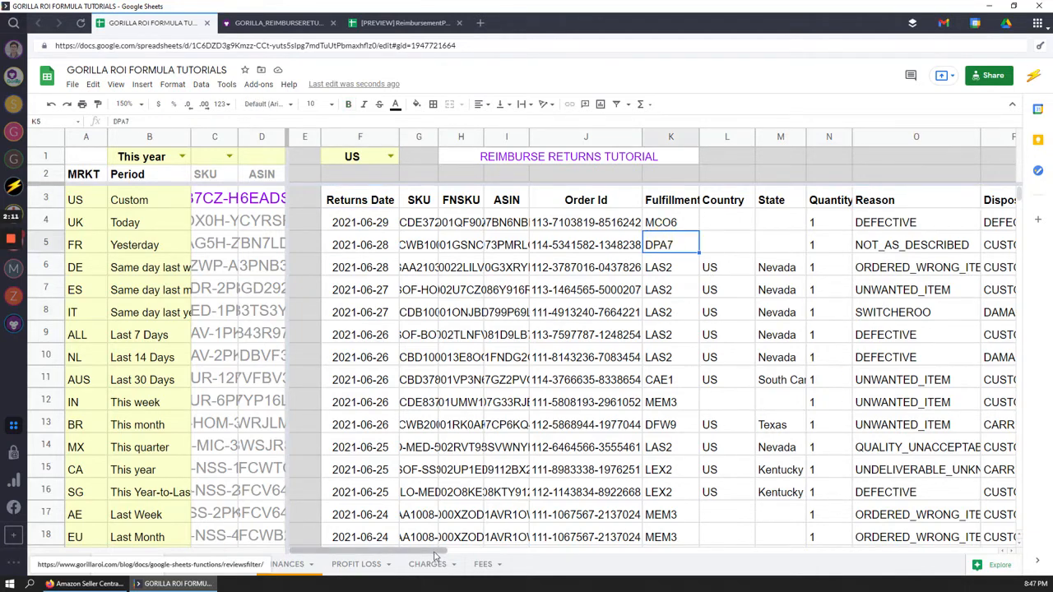
pyautogui.moveTo(447, 553); pyautogui.dragTo(487, 554)
pyautogui.moveTo(707, 289); pyautogui.dragTo(717, 466)
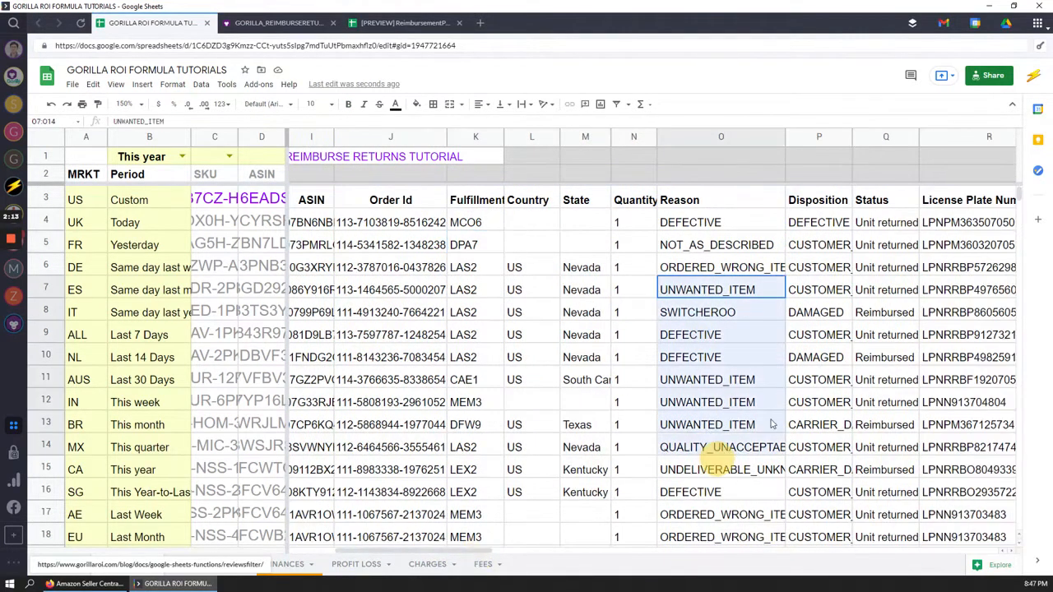
pyautogui.moveTo(825, 245); pyautogui.dragTo(832, 403)
pyautogui.click(800, 246)
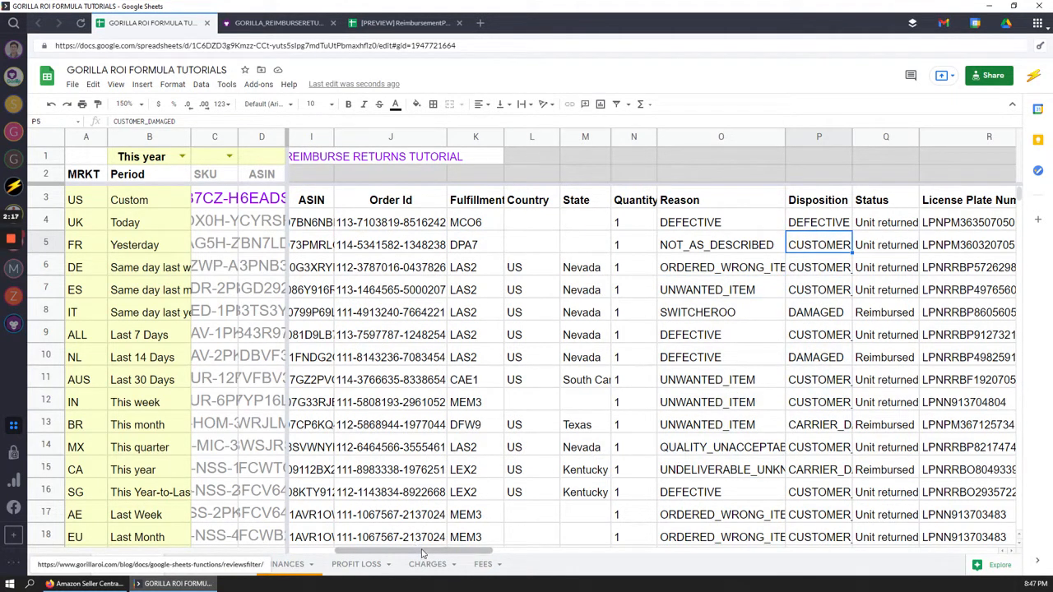
pyautogui.moveTo(421, 552); pyautogui.dragTo(475, 556)
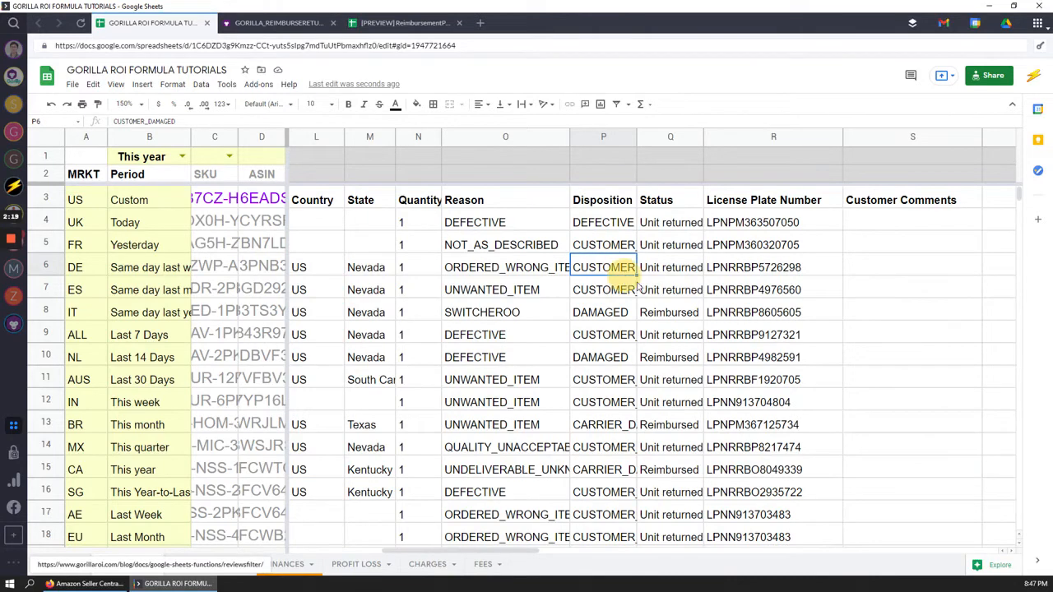
pyautogui.click(701, 224)
pyautogui.click(814, 246)
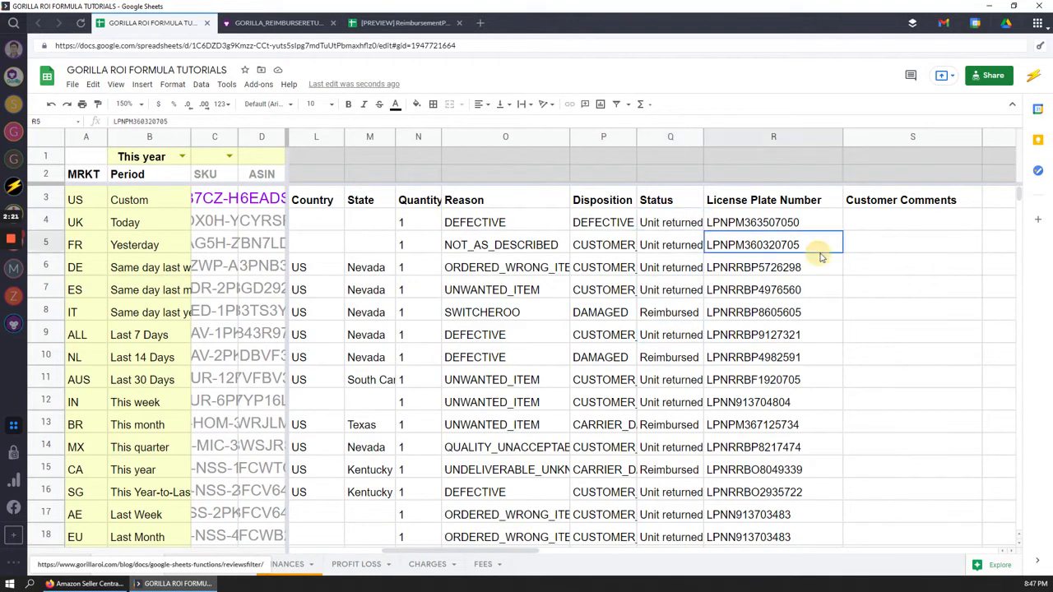
pyautogui.scroll(-2, 781, 423)
pyautogui.scroll(3, 773, 403)
# Review row 11's full return record, including its disposition and license plate number
pyautogui.click(806, 400)
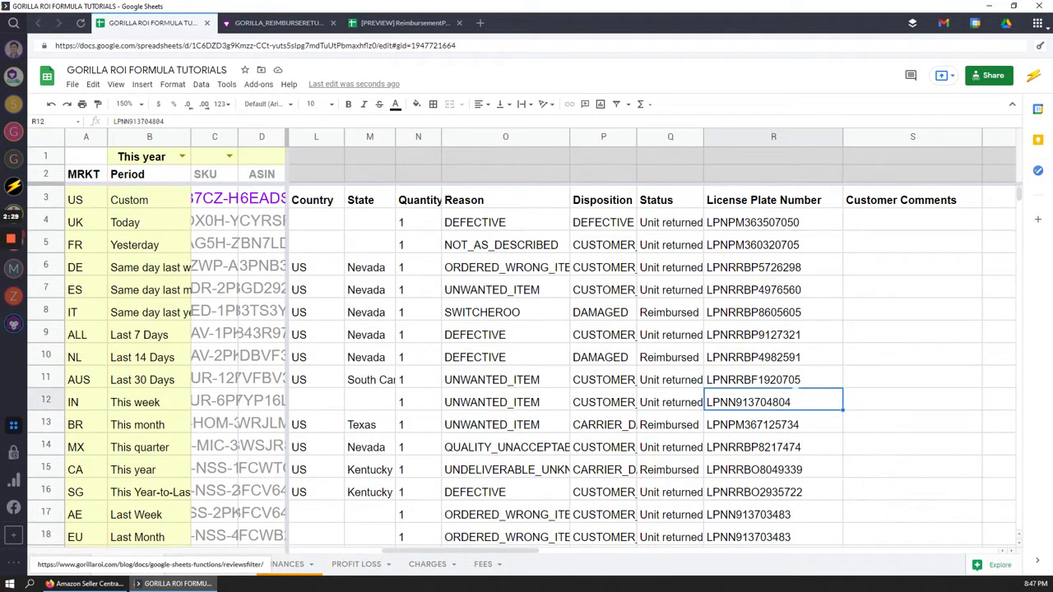
pyautogui.click(788, 381)
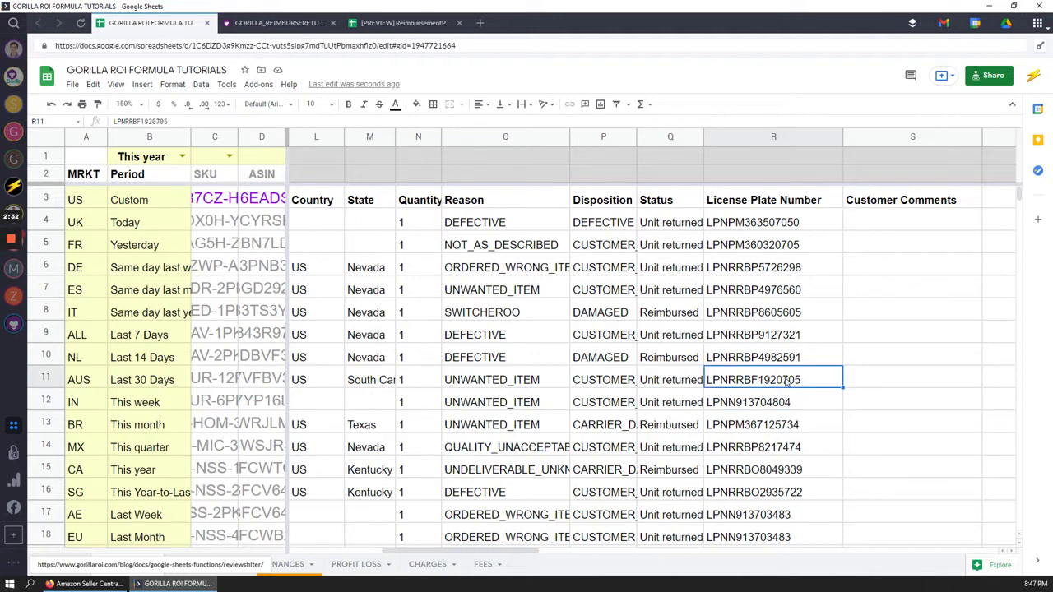
pyautogui.moveTo(470, 551); pyautogui.dragTo(339, 538)
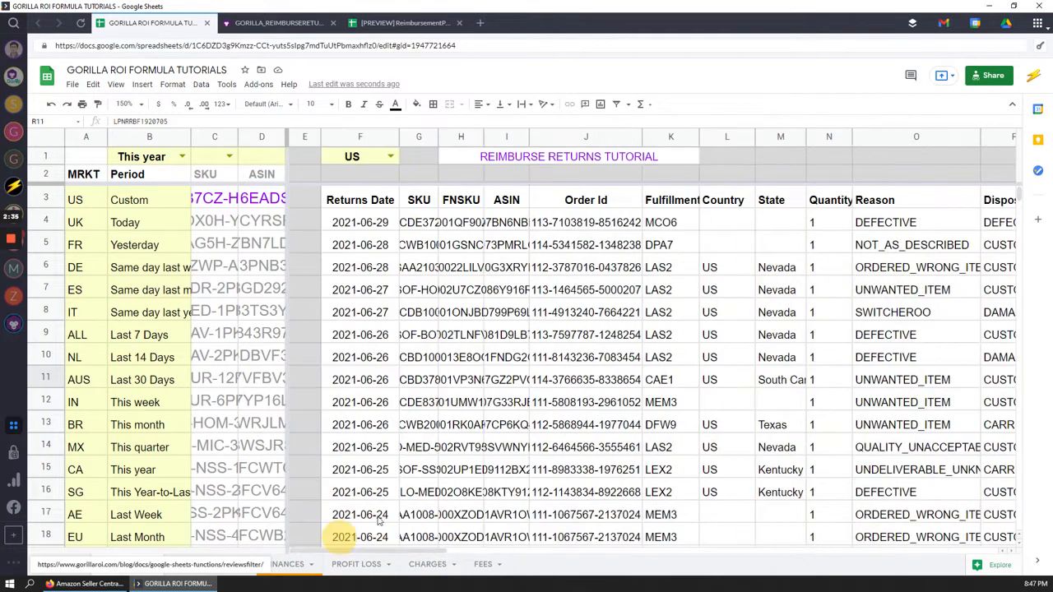
pyautogui.moveTo(374, 380); pyautogui.dragTo(945, 381)
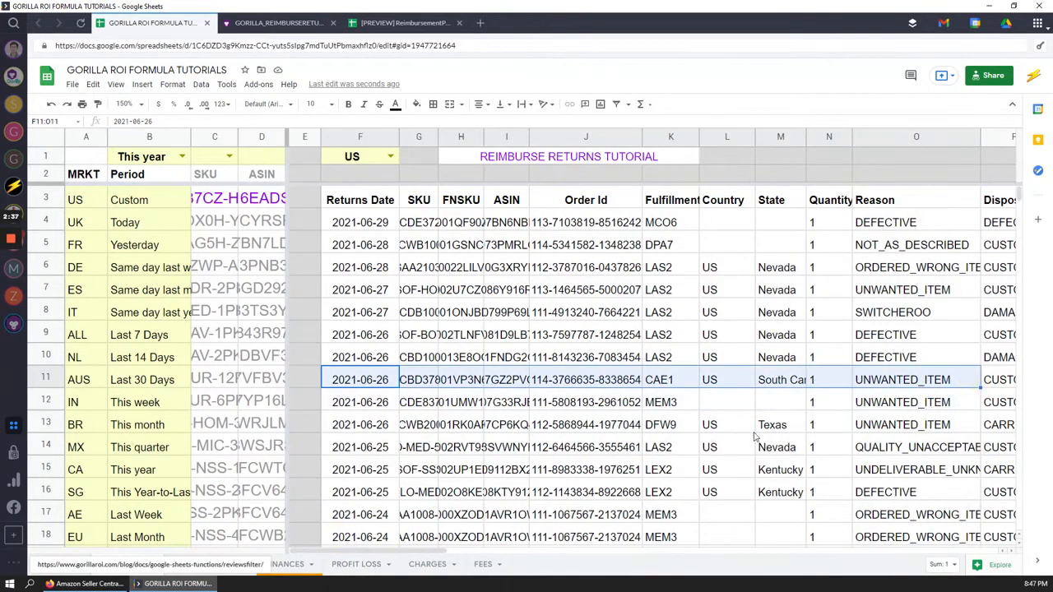
pyautogui.moveTo(415, 551); pyautogui.dragTo(485, 554)
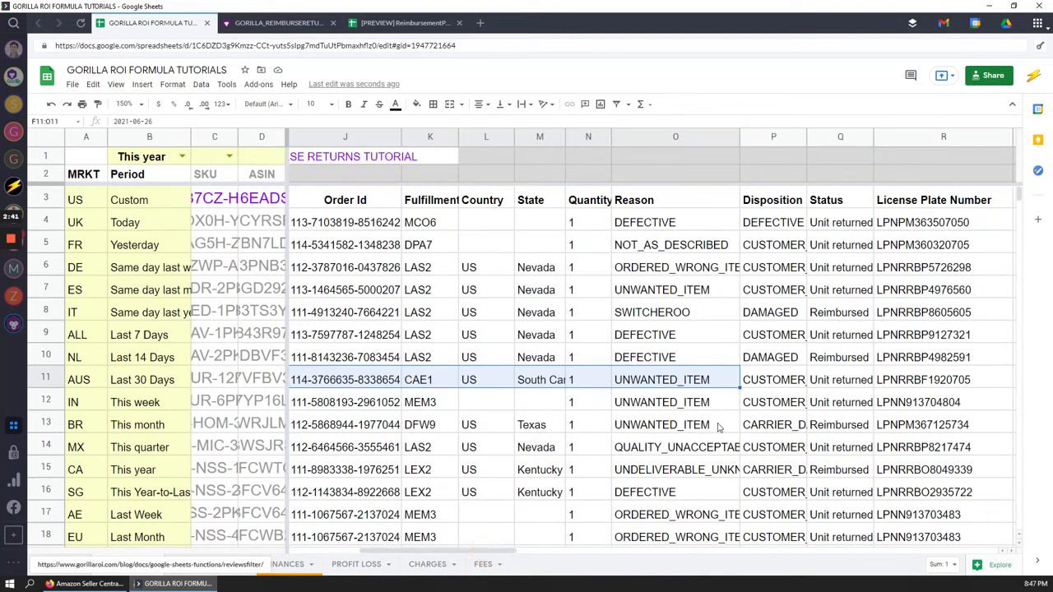
pyautogui.click(794, 380)
pyautogui.click(928, 379)
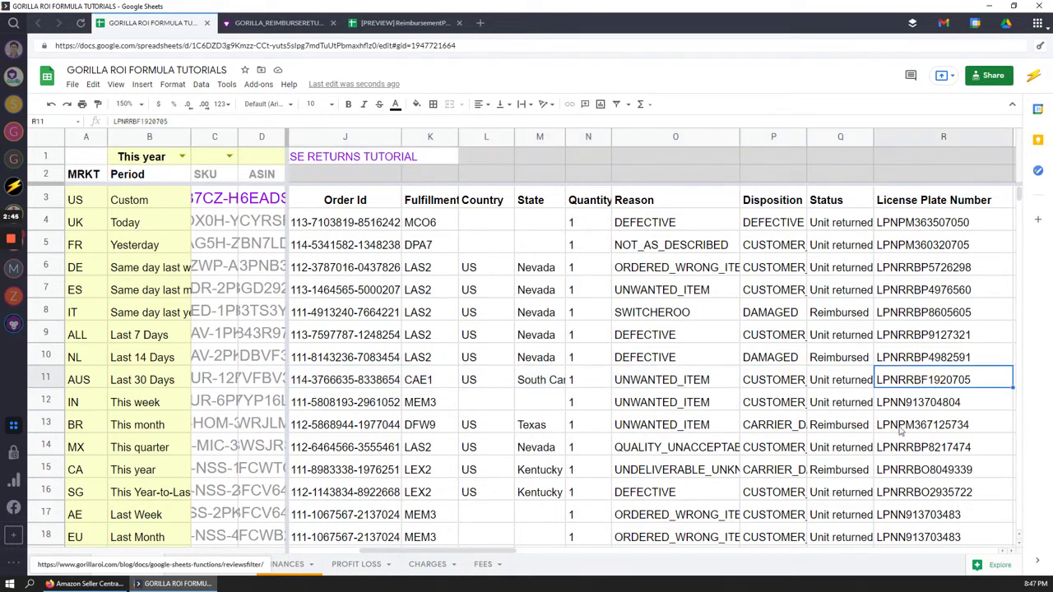
pyautogui.press('Right')
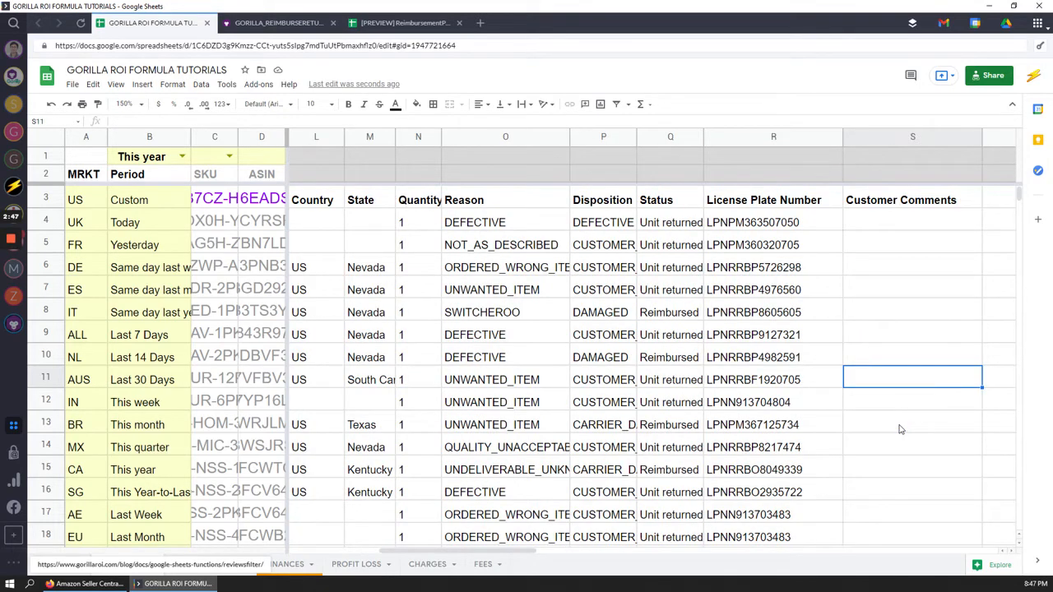
pyautogui.press('Left')
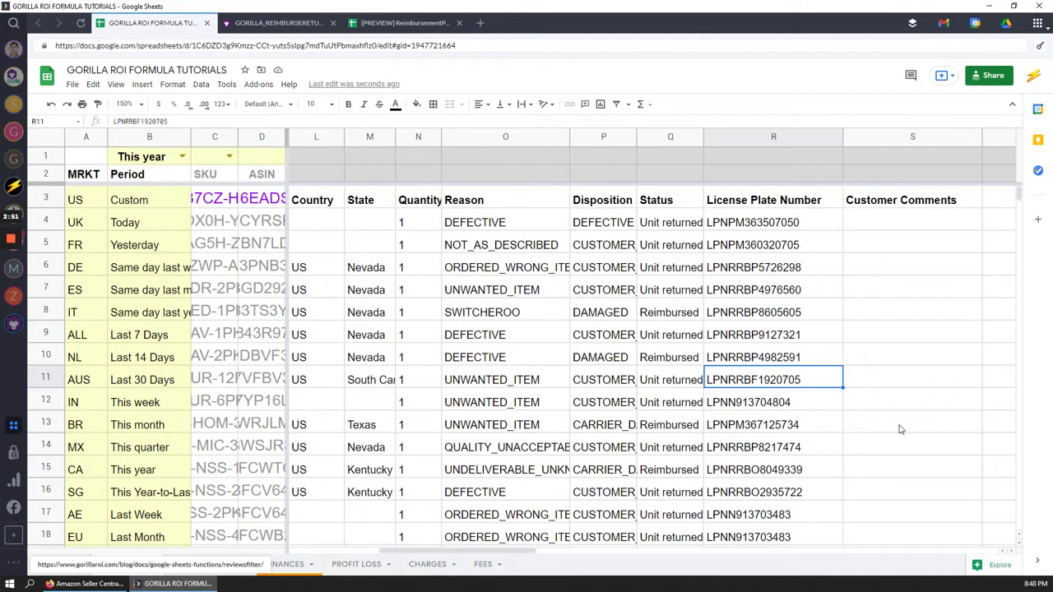
pyautogui.press('Left')
pyautogui.press('Left')
pyautogui.press('Left')
pyautogui.press('Left')
pyautogui.press('Left')
pyautogui.press('Left')
pyautogui.press('Left')
pyautogui.press('Left')
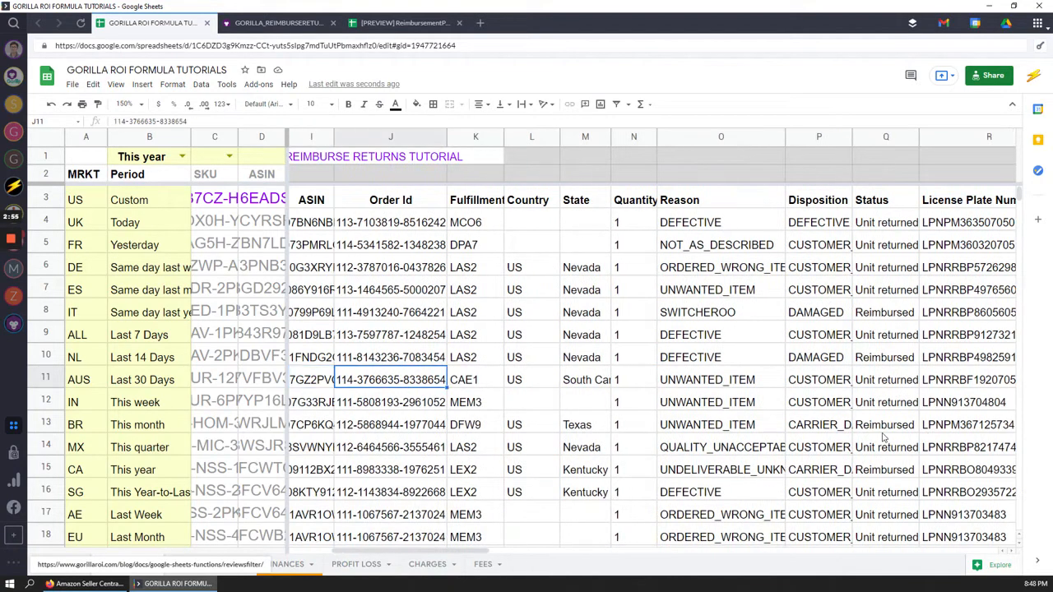
pyautogui.press('Right')
pyautogui.press('Right')
pyautogui.press('Right')
pyautogui.press('Right')
pyautogui.press('Right')
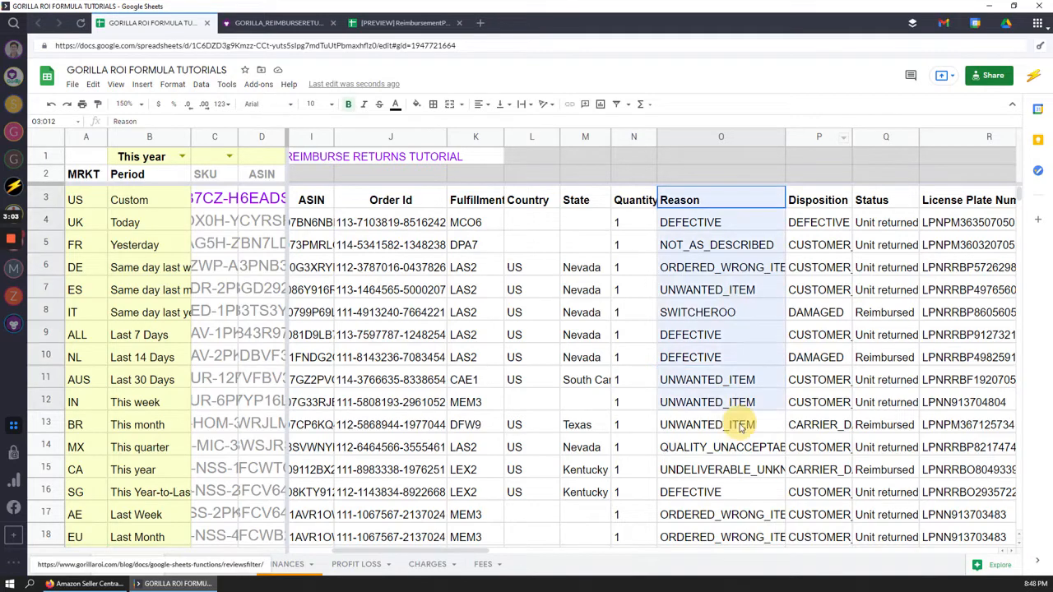
# Check the DEFECTIVE reasons in rows 10 and 6, then view the Reimbursements Dashboard preview
pyautogui.click(703, 355)
pyautogui.click(736, 269)
pyautogui.click(399, 22)
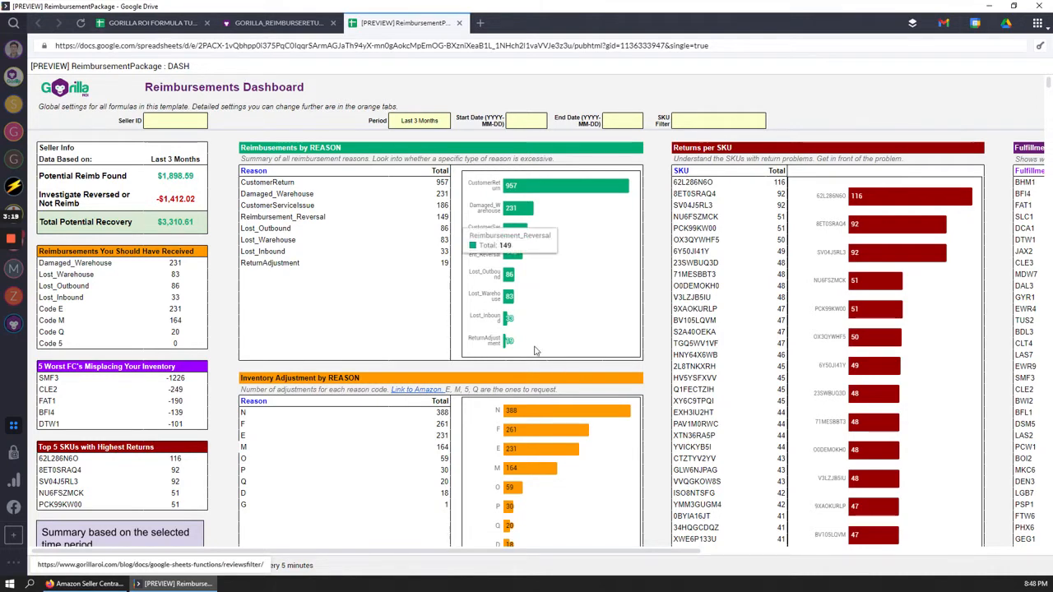
# Scroll across the dashboard's tables and down to Returns by REASON, led by DEFECTIVE at 389
pyautogui.moveTo(331, 551); pyautogui.dragTo(490, 545)
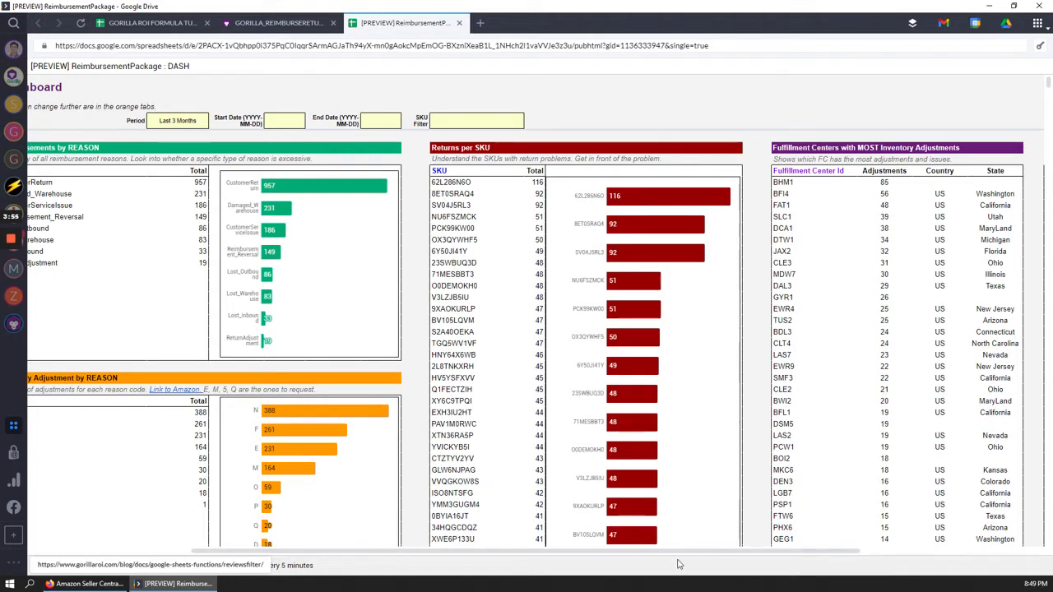
pyautogui.moveTo(681, 552); pyautogui.dragTo(825, 560)
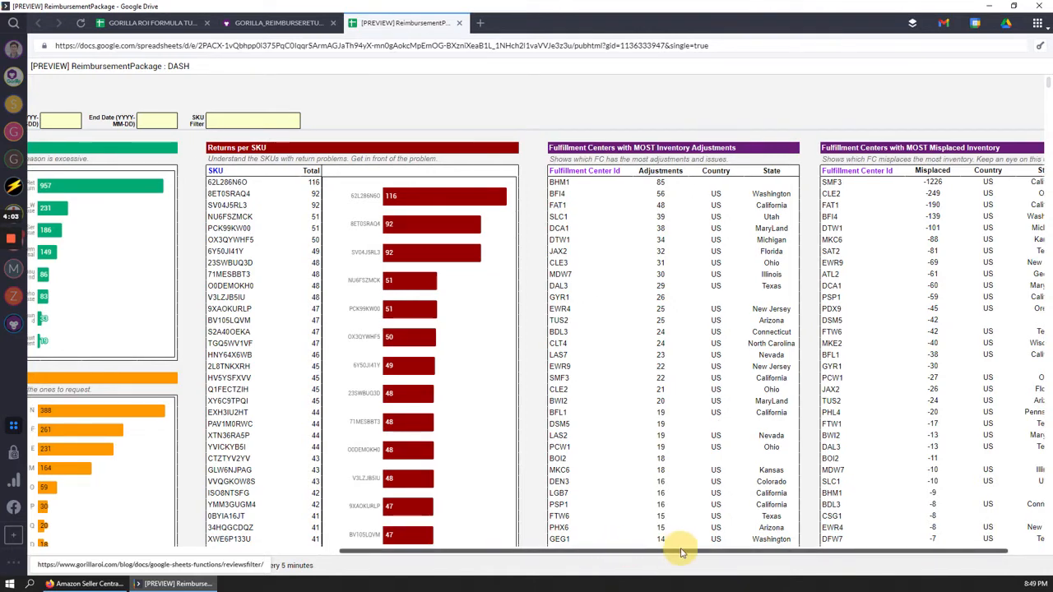
pyautogui.moveTo(682, 554); pyautogui.dragTo(486, 551)
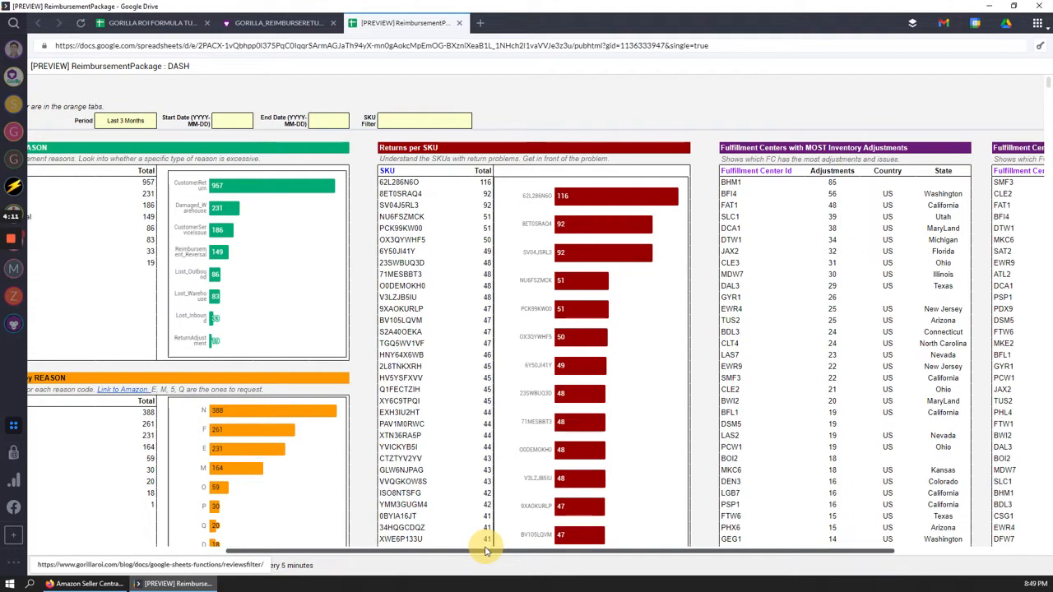
pyautogui.moveTo(487, 551); pyautogui.dragTo(492, 555)
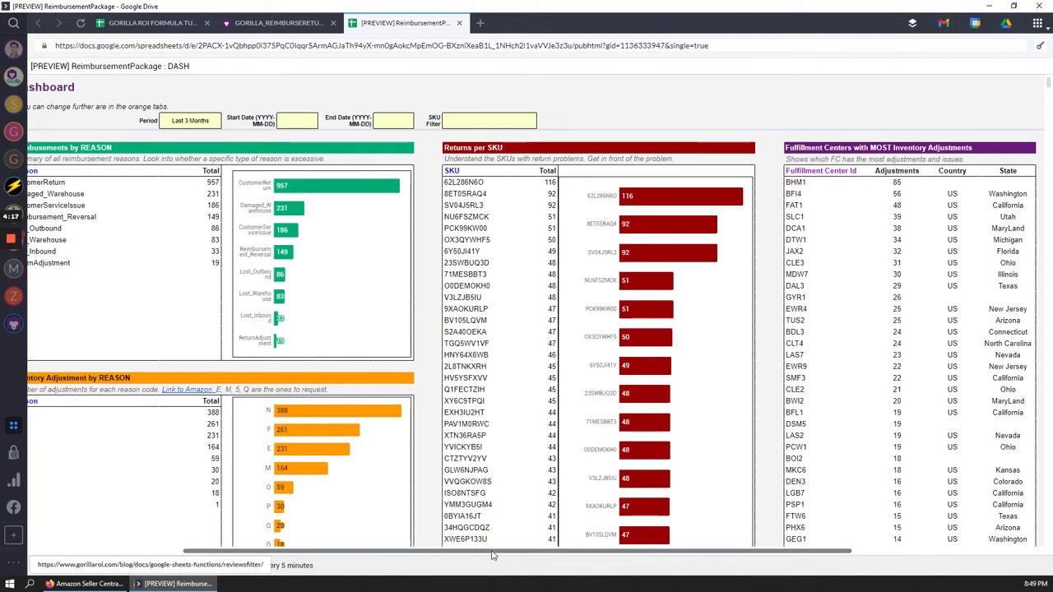
pyautogui.hscroll(-3, 337, 546)
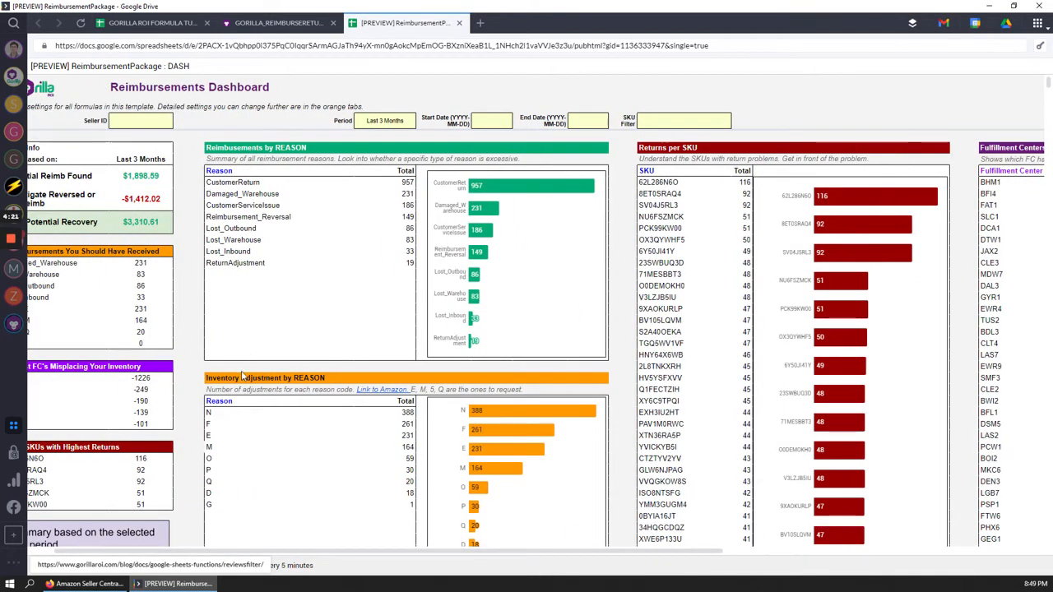
pyautogui.scroll(-2, 220, 331)
pyautogui.scroll(-3, 219, 313)
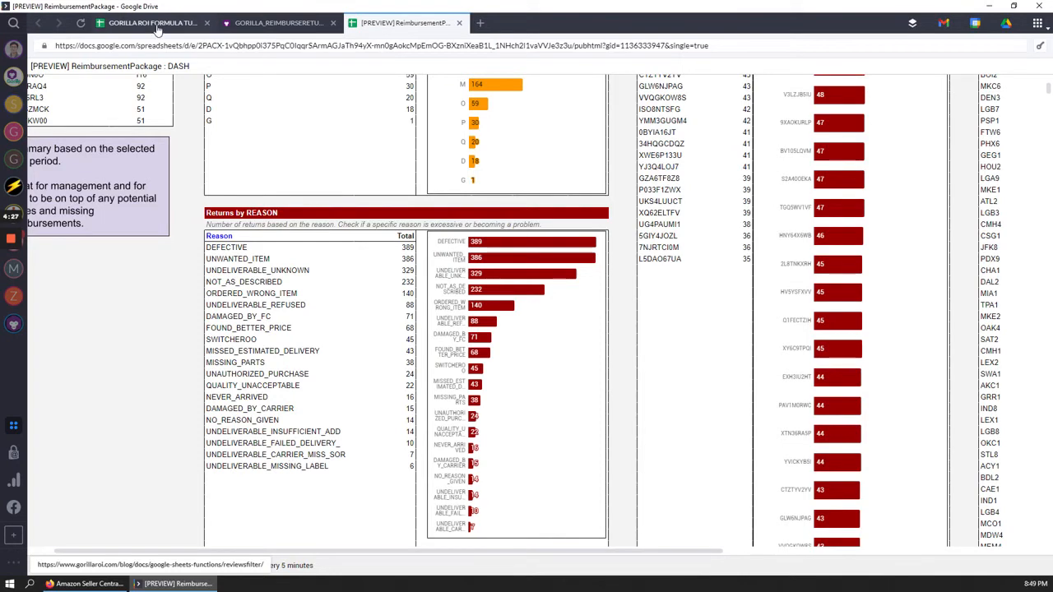
# Back in the tutorials sheet, check the first return's Order Id, SKU and DEFECTIVE reason
pyautogui.click(154, 25)
pyautogui.click(357, 220)
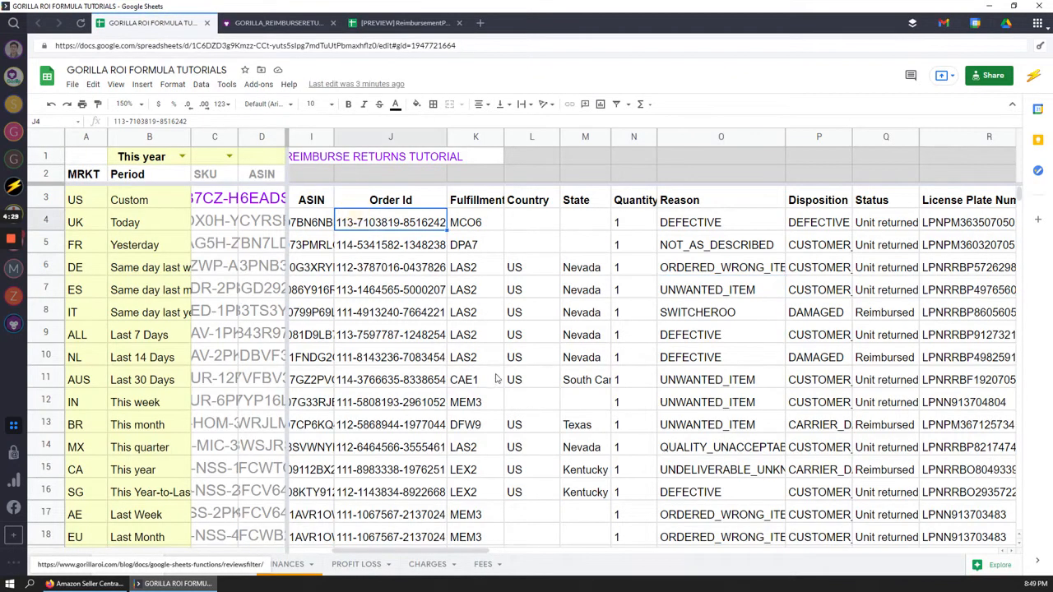
pyautogui.press('Left')
pyautogui.press('Left')
pyautogui.press('Left')
pyautogui.press('Right')
pyautogui.press('Right')
pyautogui.press('Right')
pyautogui.click(863, 207)
pyautogui.click(853, 224)
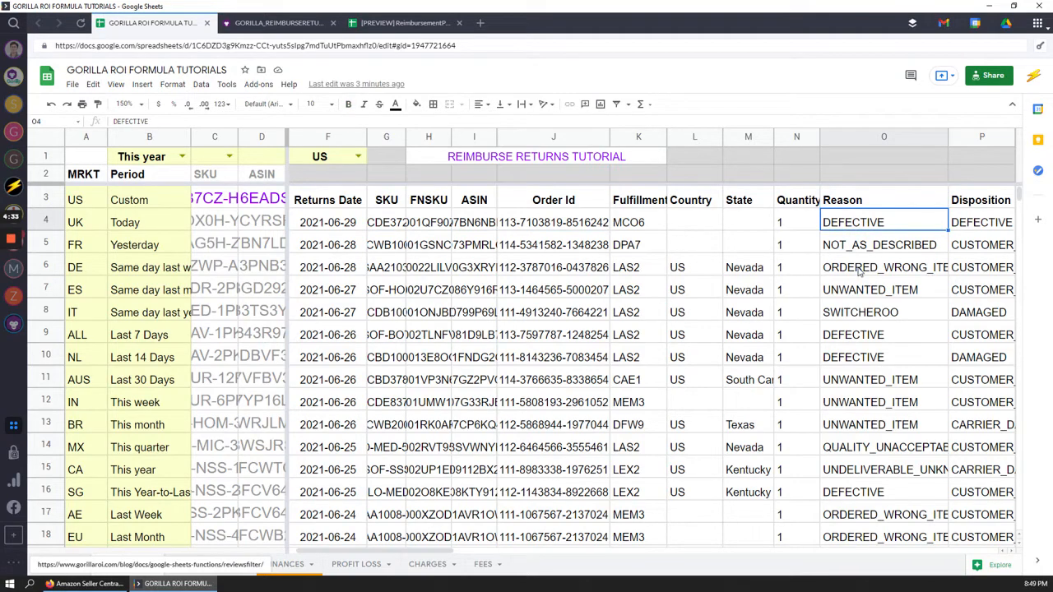
# Compare against the list of return reasons in the dashboard preview
pyautogui.click(398, 23)
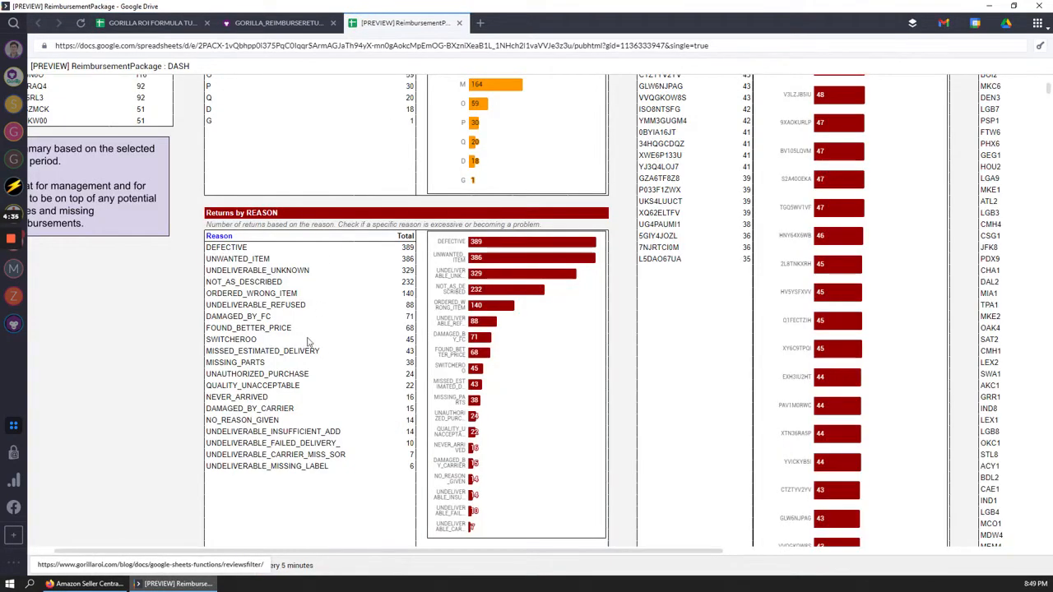
pyautogui.moveTo(236, 248); pyautogui.dragTo(270, 465)
pyautogui.click(271, 465)
# Return to the tutorials sheet and move the selection up to formula cell F3
pyautogui.click(160, 22)
pyautogui.click(387, 224)
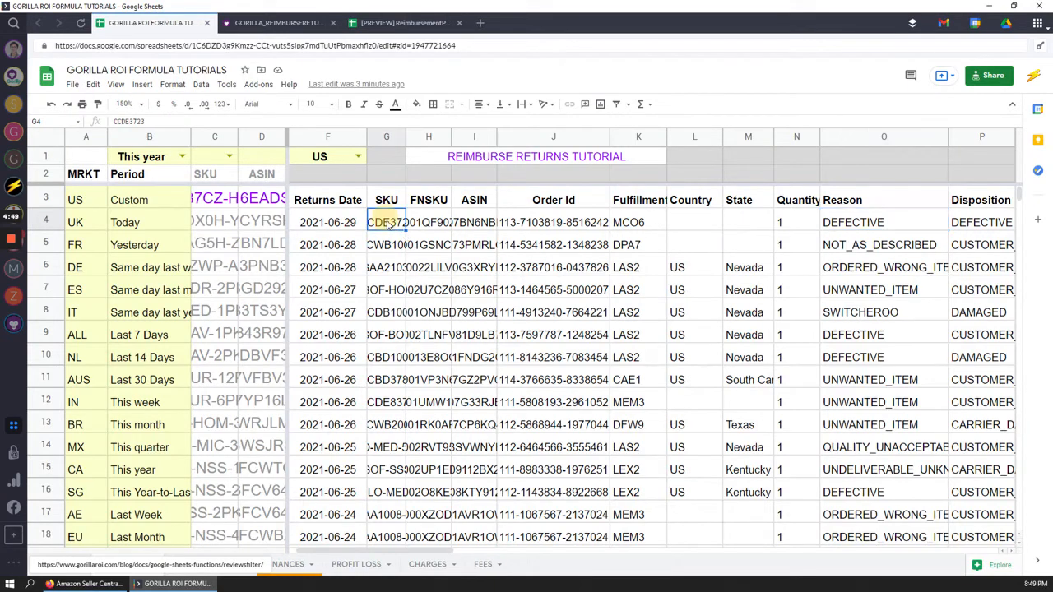
pyautogui.press('Left')
pyautogui.press('Left')
pyautogui.press('Left')
pyautogui.press('Right')
pyautogui.press('Right')
pyautogui.press('Up')
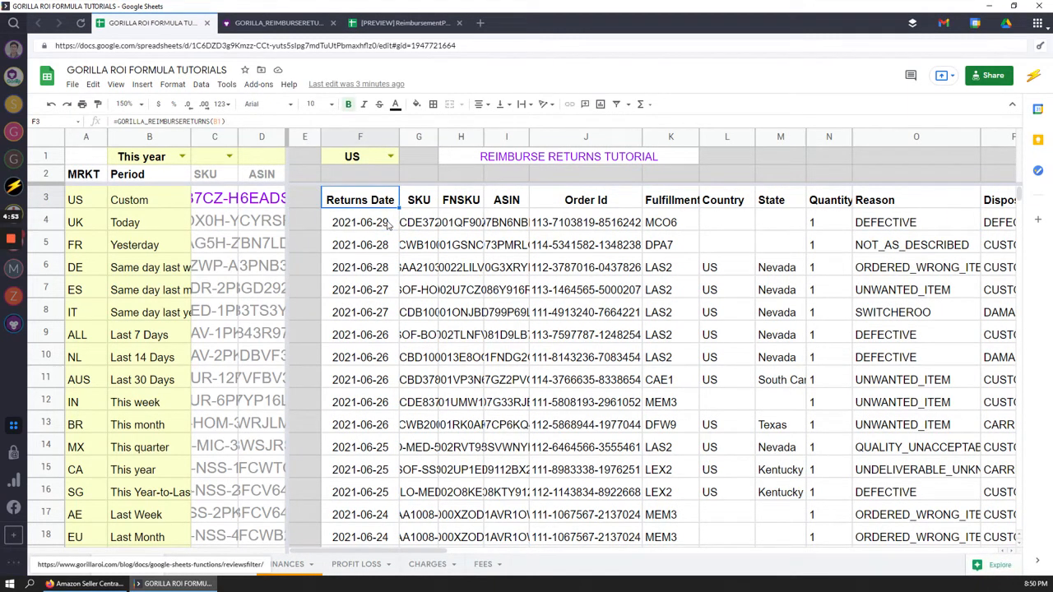
# Edit F3's formula, replacing its old arguments with period B1
pyautogui.press('Down')
pyautogui.click(374, 208)
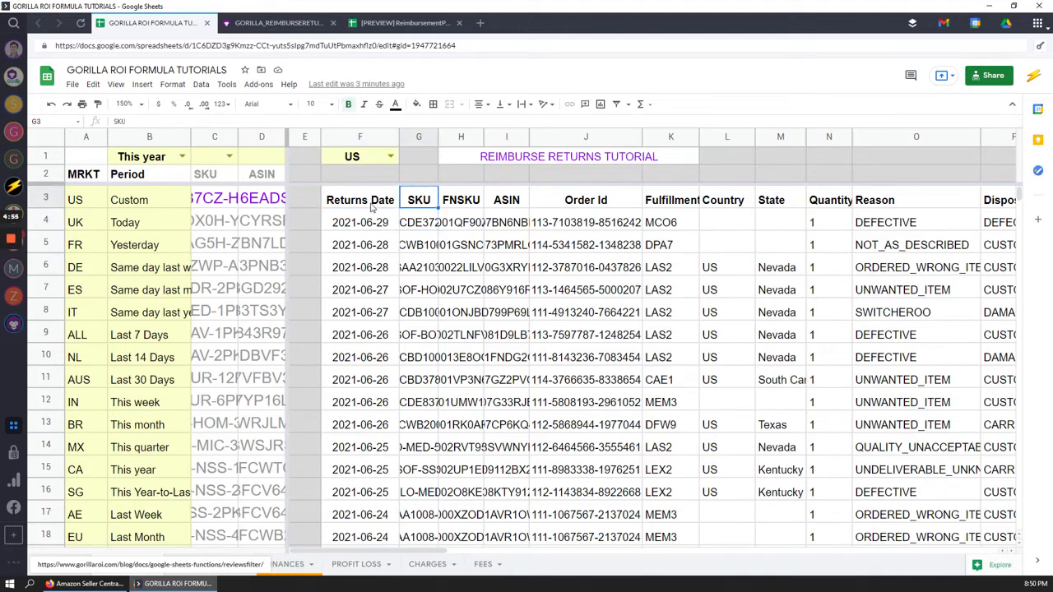
pyautogui.doubleClick(369, 208)
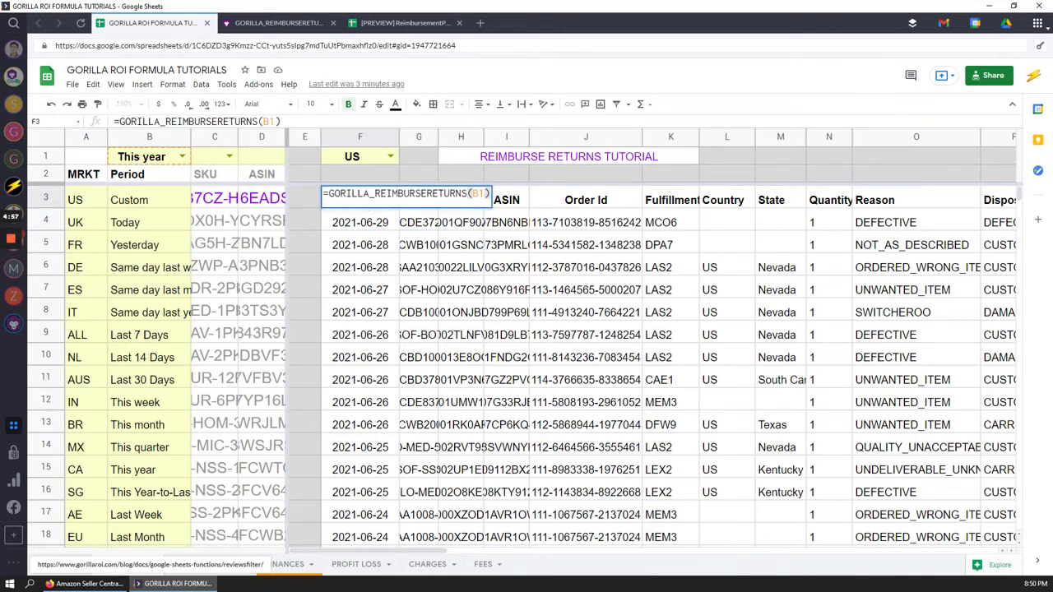
pyautogui.click(480, 195)
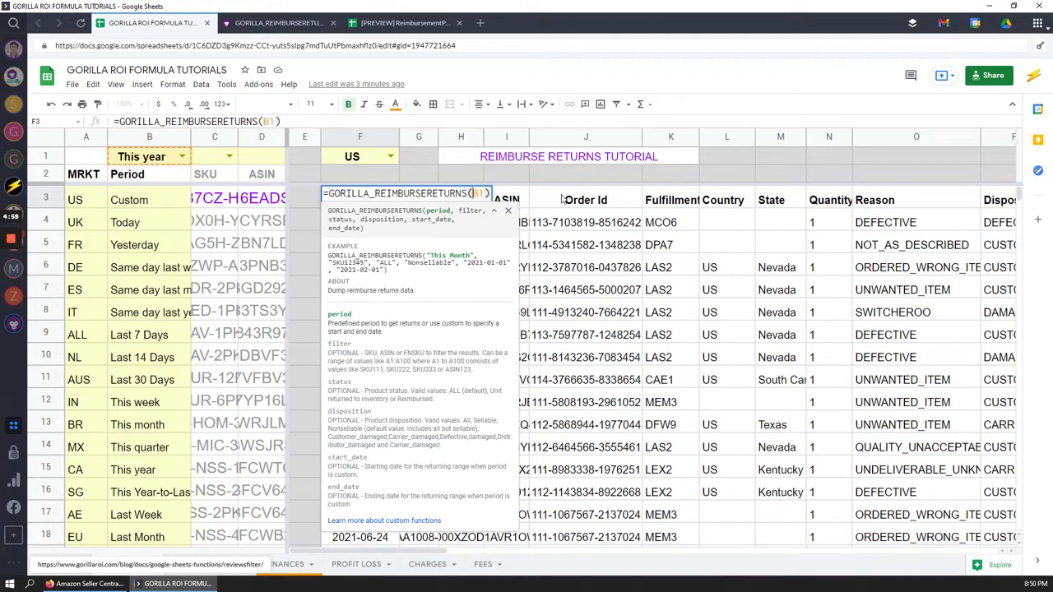
pyautogui.press('BackSpace')
pyautogui.press('BackSpace')
pyautogui.press('Delete')
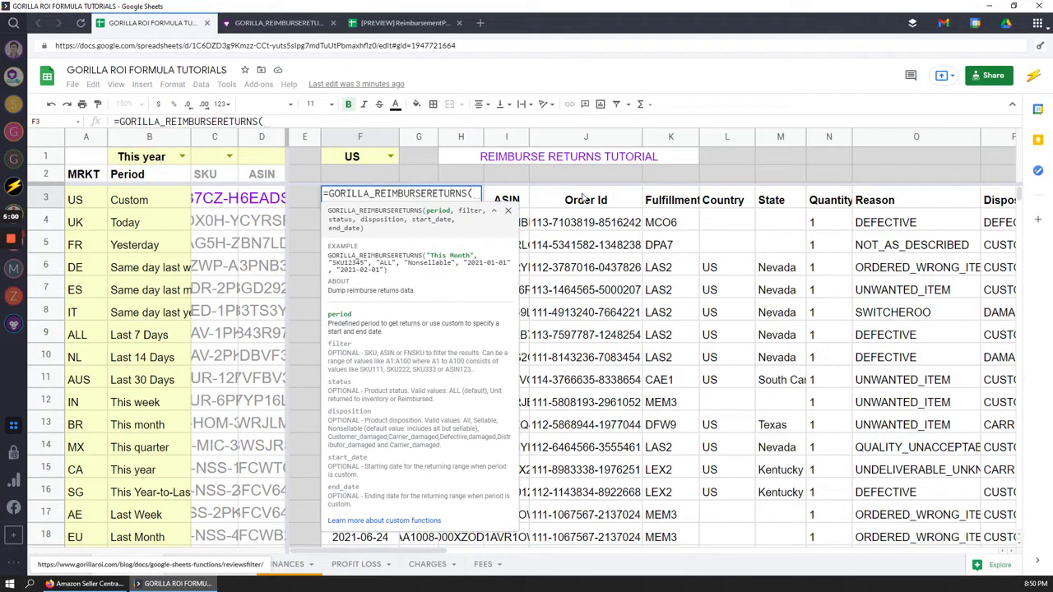
pyautogui.click(162, 160)
# Add the C6:C15 SKU range, "ALL" status and "DEFECTIVE" disposition, then view the function's docs
pyautogui.write(',')
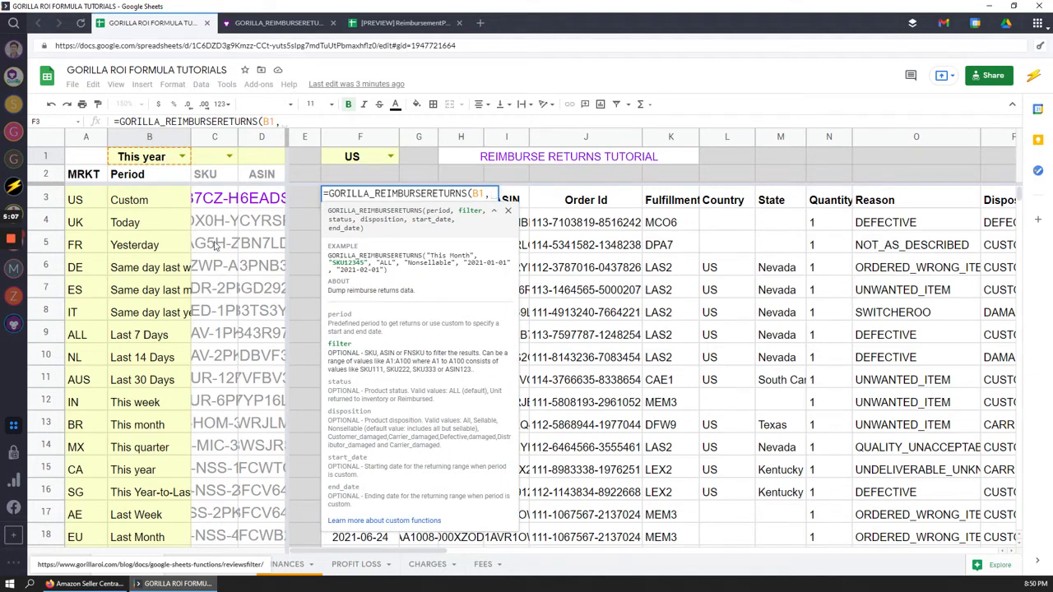
pyautogui.moveTo(214, 267); pyautogui.dragTo(210, 473)
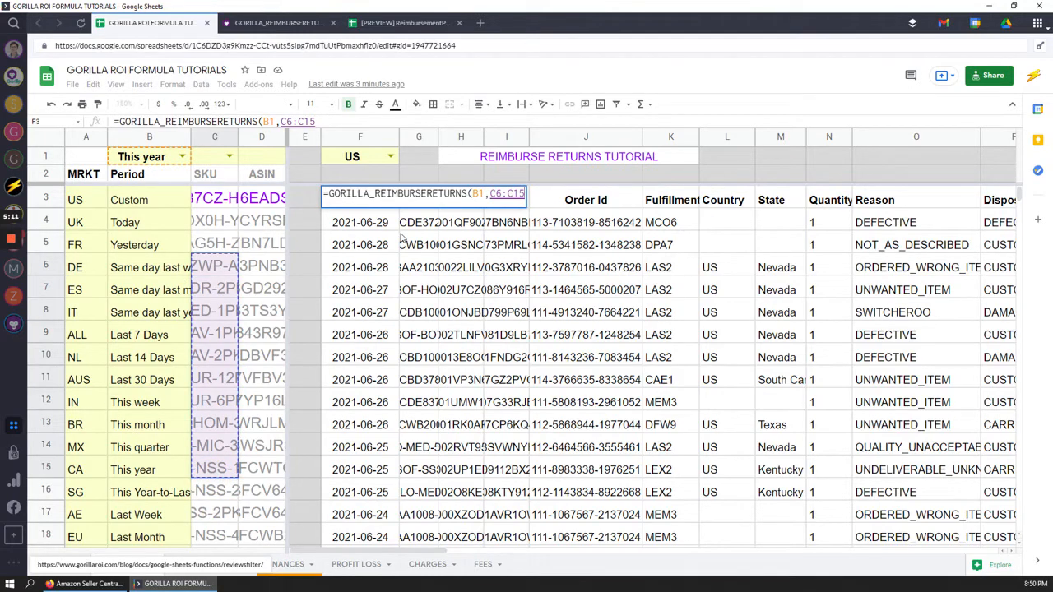
pyautogui.write(',')
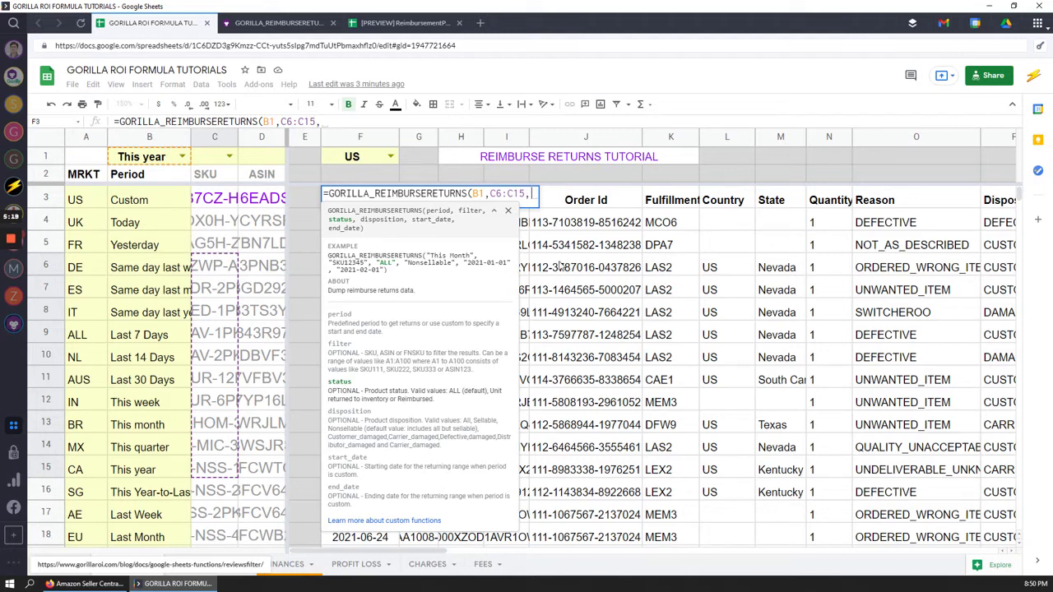
pyautogui.write('"ALL"')
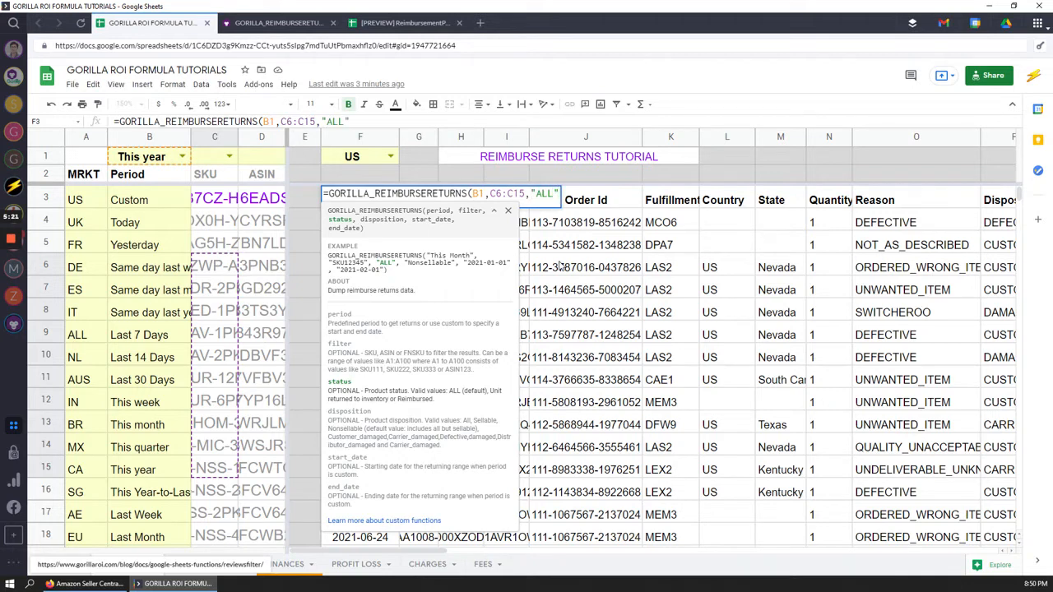
pyautogui.write(',')
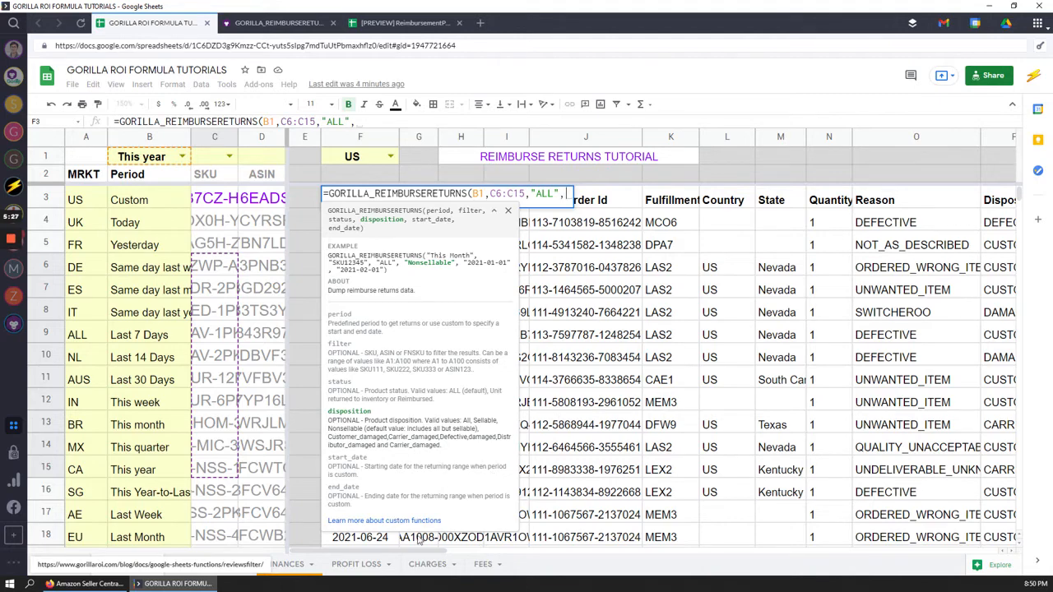
pyautogui.moveTo(408, 556); pyautogui.dragTo(486, 548)
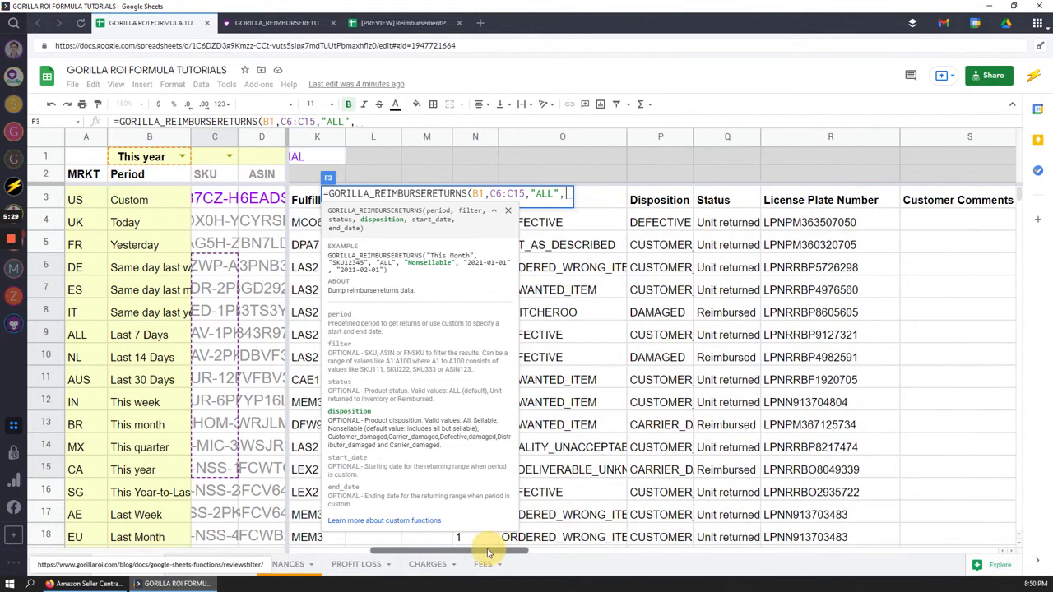
pyautogui.write('"DEF')
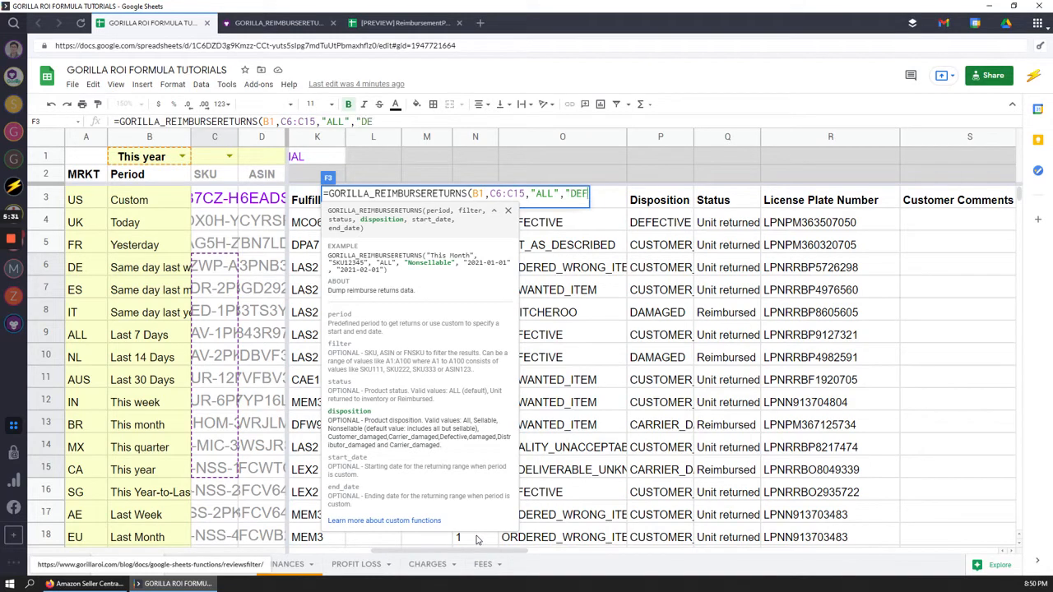
pyautogui.write('ECTIVE"')
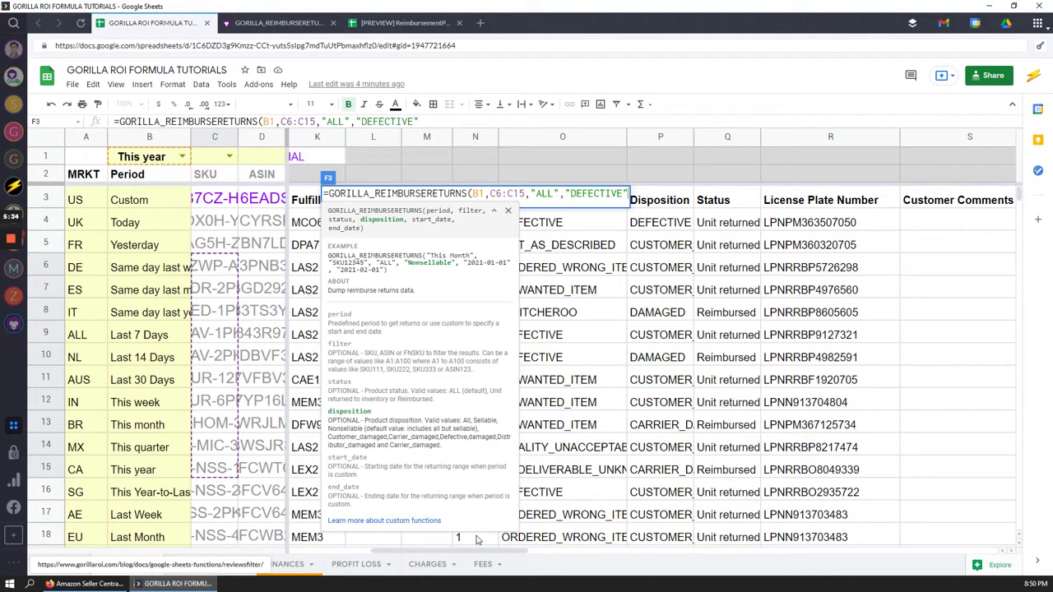
pyautogui.hotkey('ctrl', 'Tab')
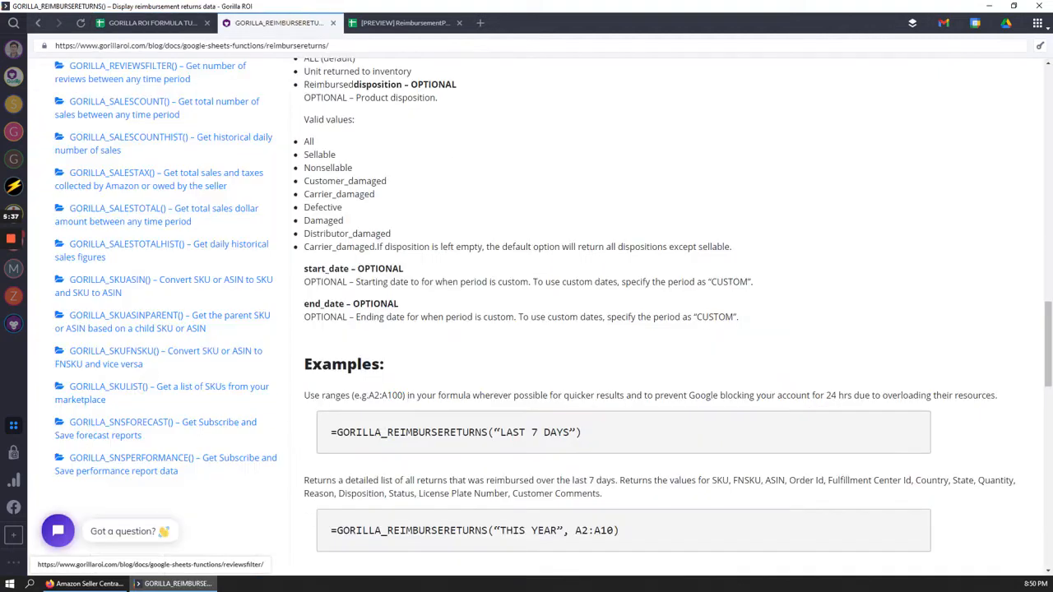
# Check the GORILLA_REIMBURSERETURNS docs' parameters and syntax, then go back to the spreadsheet
pyautogui.scroll(1, 435, 313)
pyautogui.scroll(1, 435, 313)
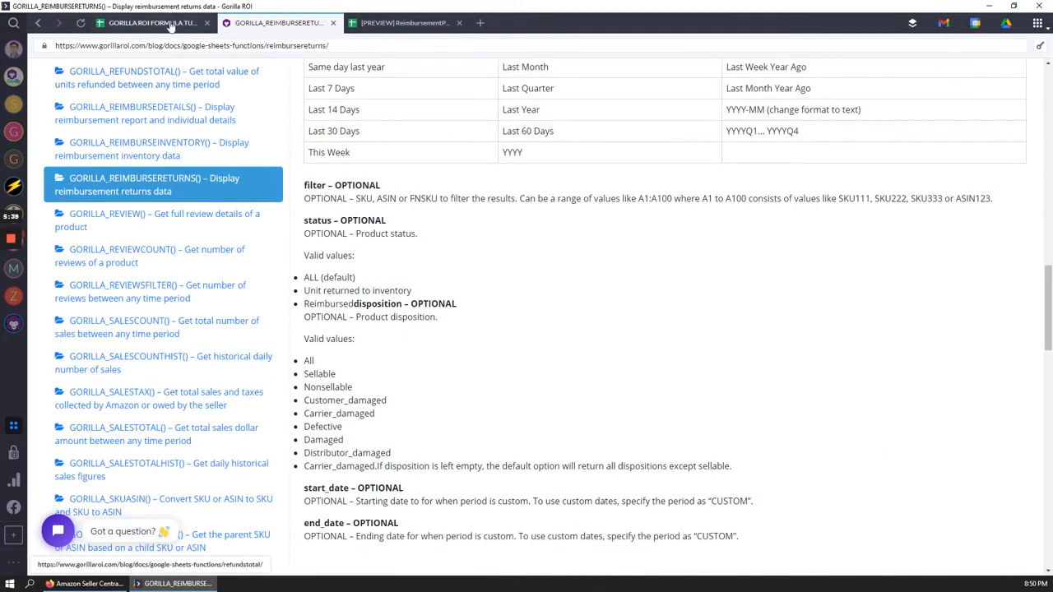
pyautogui.scroll(6, 465, 231)
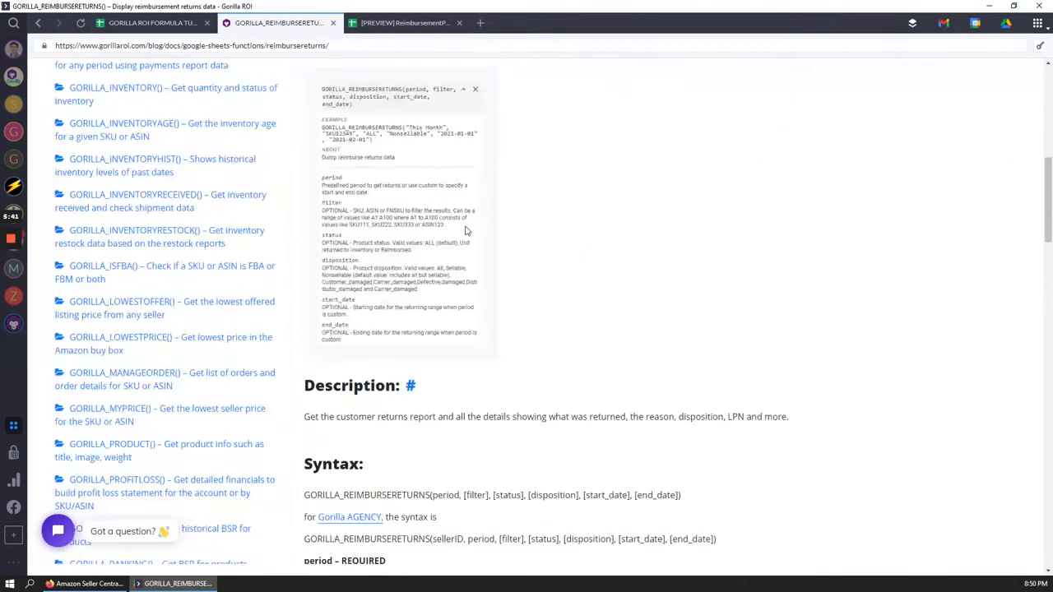
pyautogui.scroll(-3, 465, 231)
pyautogui.click(152, 23)
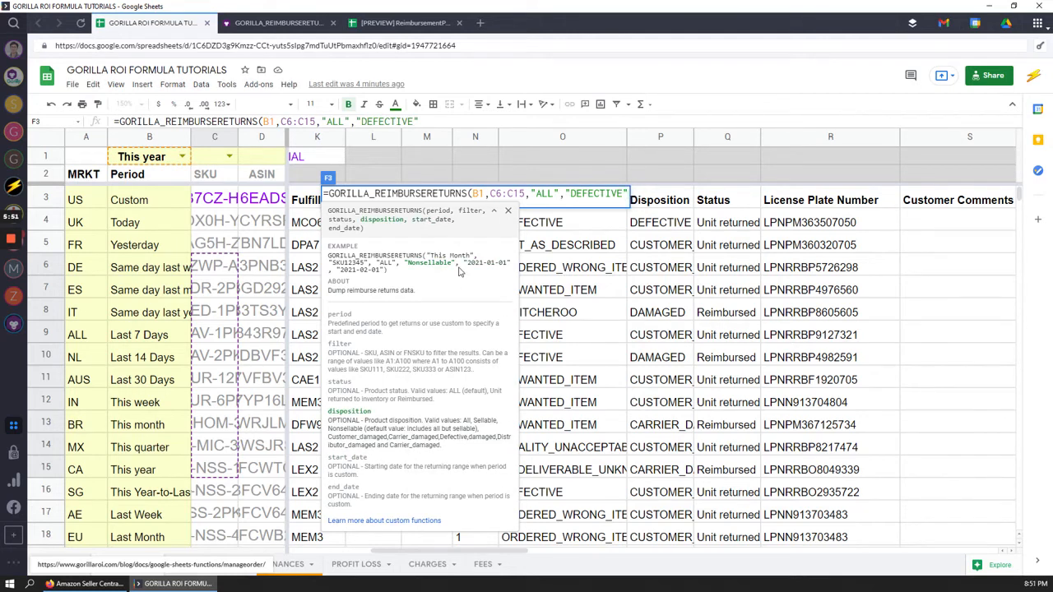
# Close and commit F3's formula, yielding nine DEFECTIVE returns dated 2021-01-31 to 2021-04-25
pyautogui.write(')')
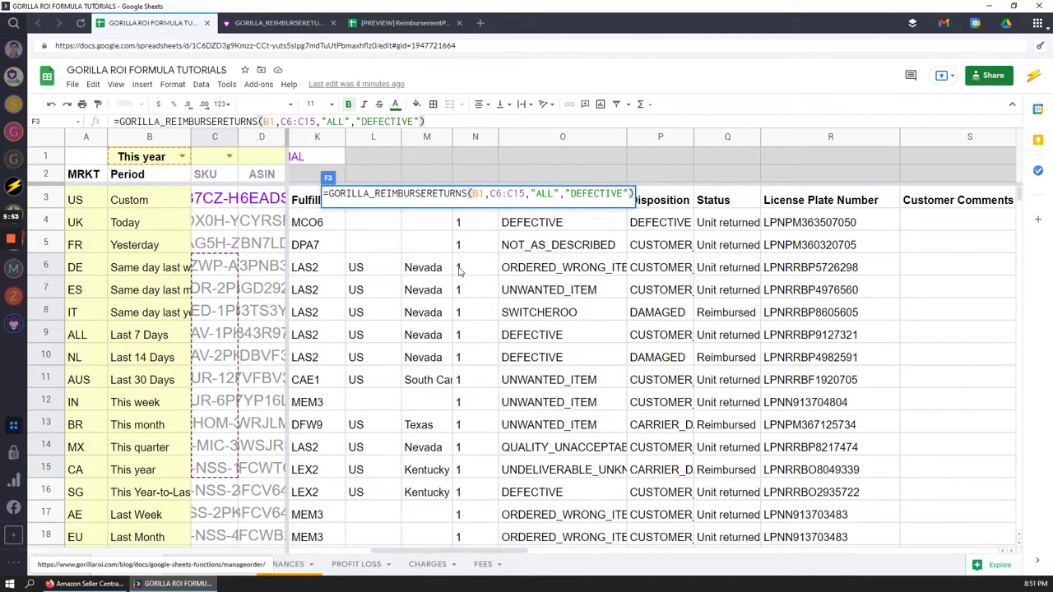
pyautogui.click(476, 186)
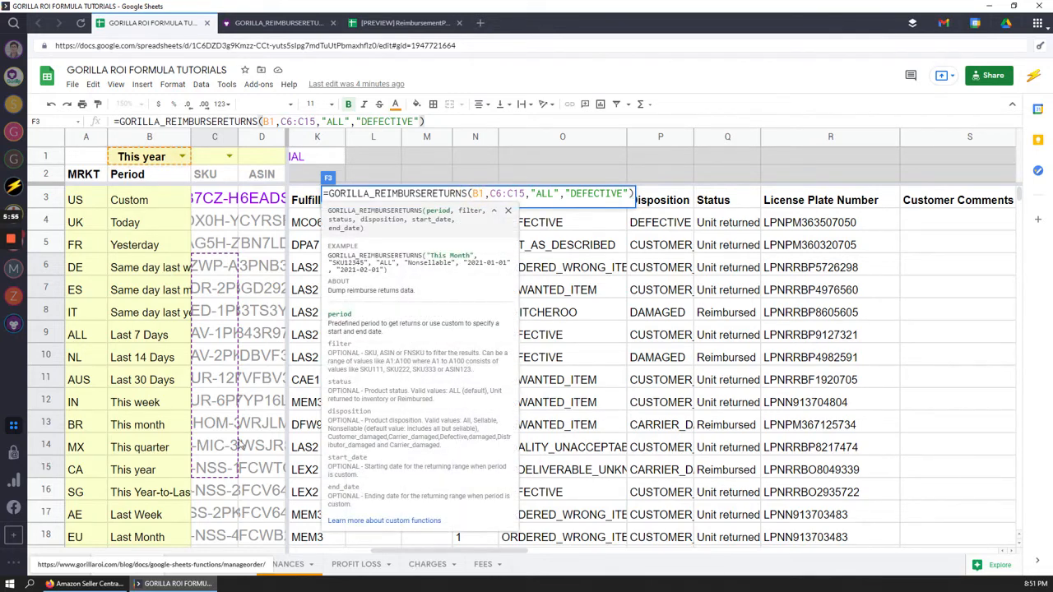
pyautogui.click(543, 195)
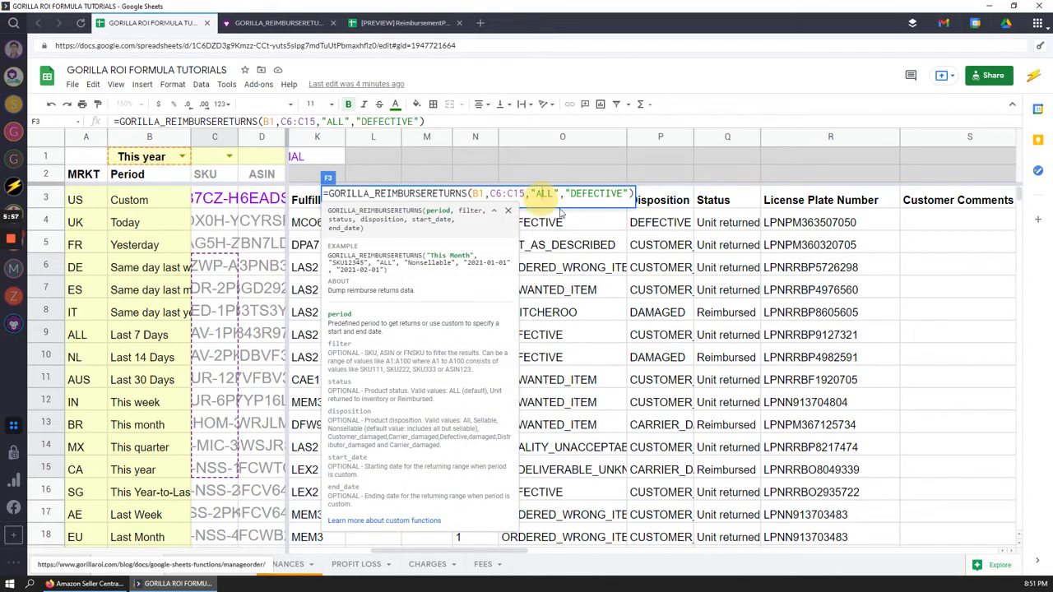
pyautogui.click(580, 194)
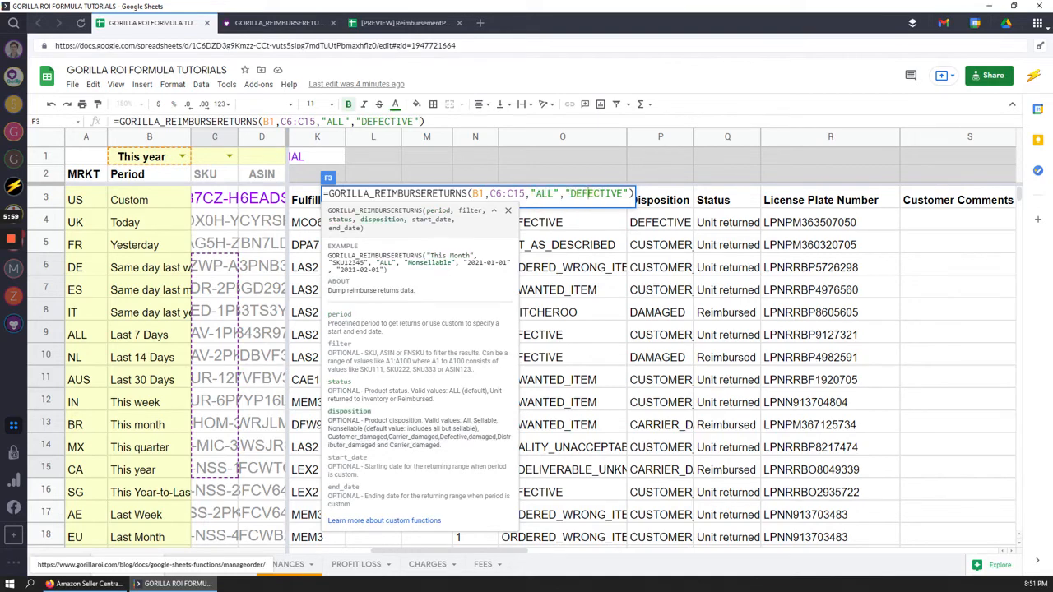
pyautogui.doubleClick(598, 196)
pyautogui.click(604, 197)
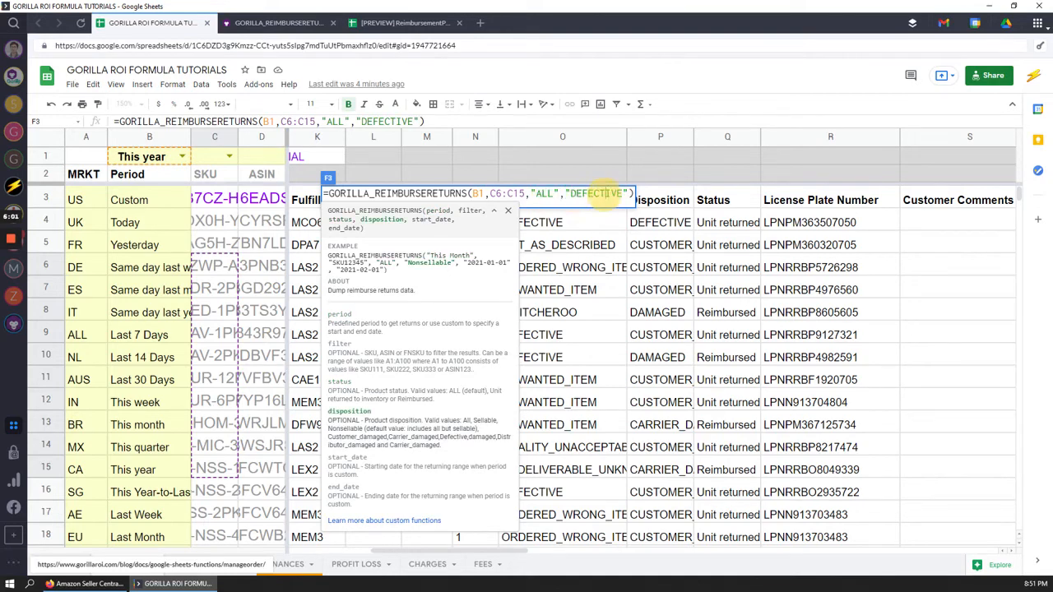
pyautogui.press('Return')
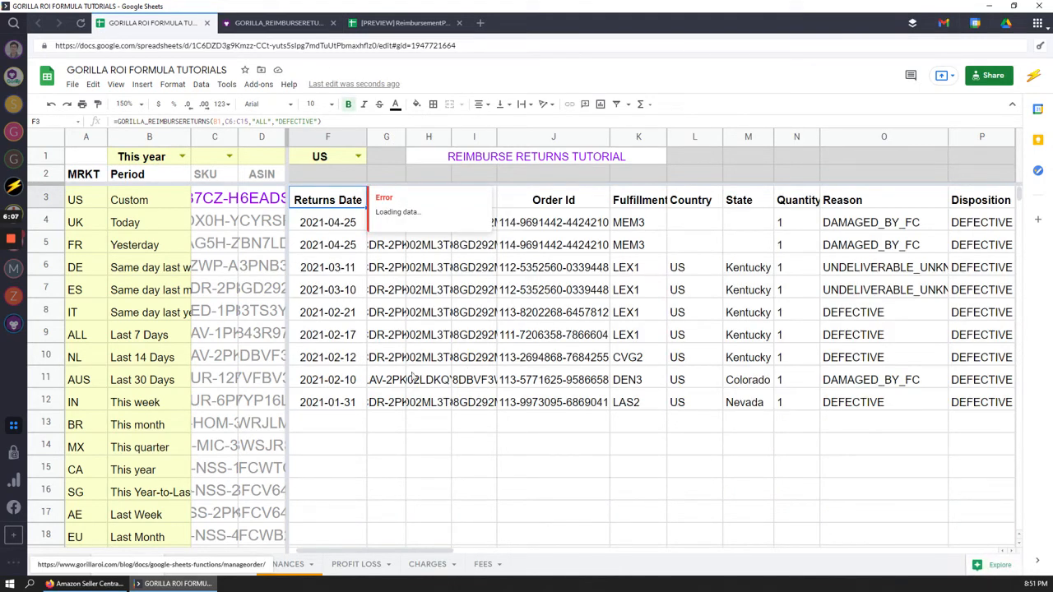
pyautogui.click(409, 541)
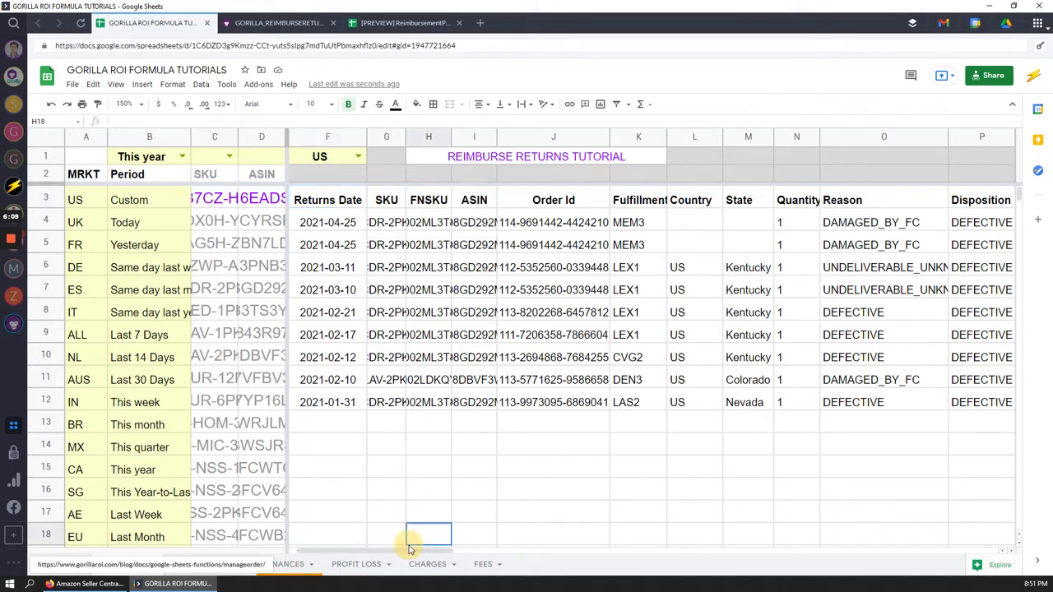
pyautogui.moveTo(409, 549); pyautogui.dragTo(498, 550)
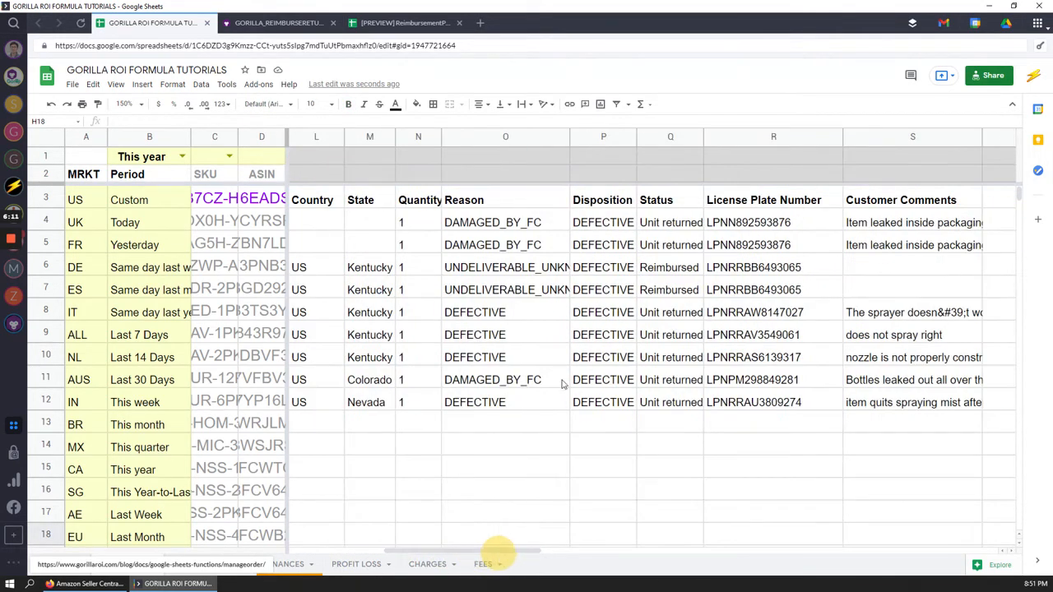
pyautogui.moveTo(602, 222); pyautogui.dragTo(606, 423)
pyautogui.click(602, 405)
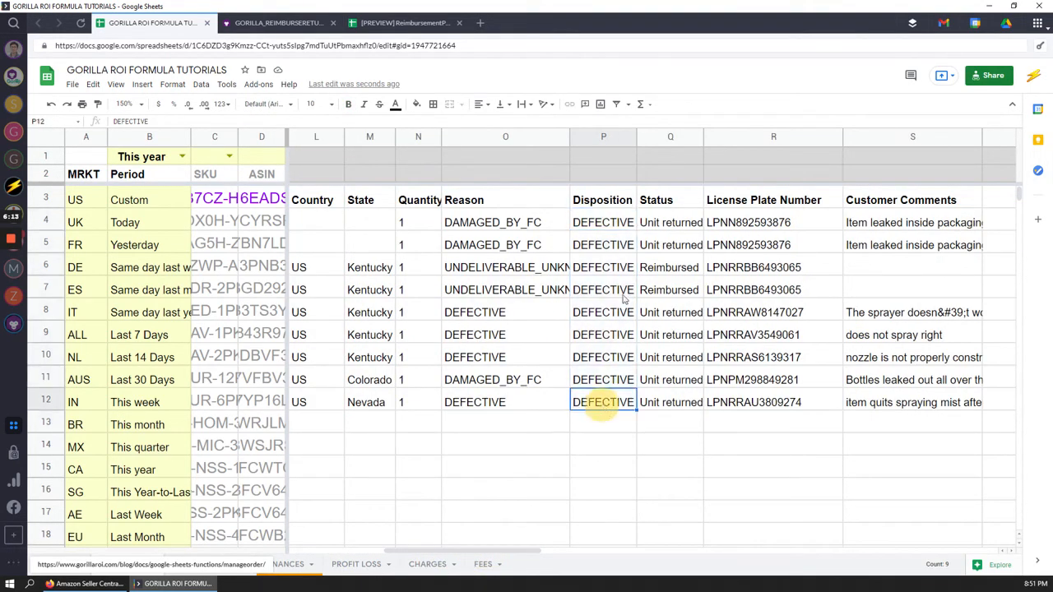
pyautogui.click(611, 269)
pyautogui.click(613, 245)
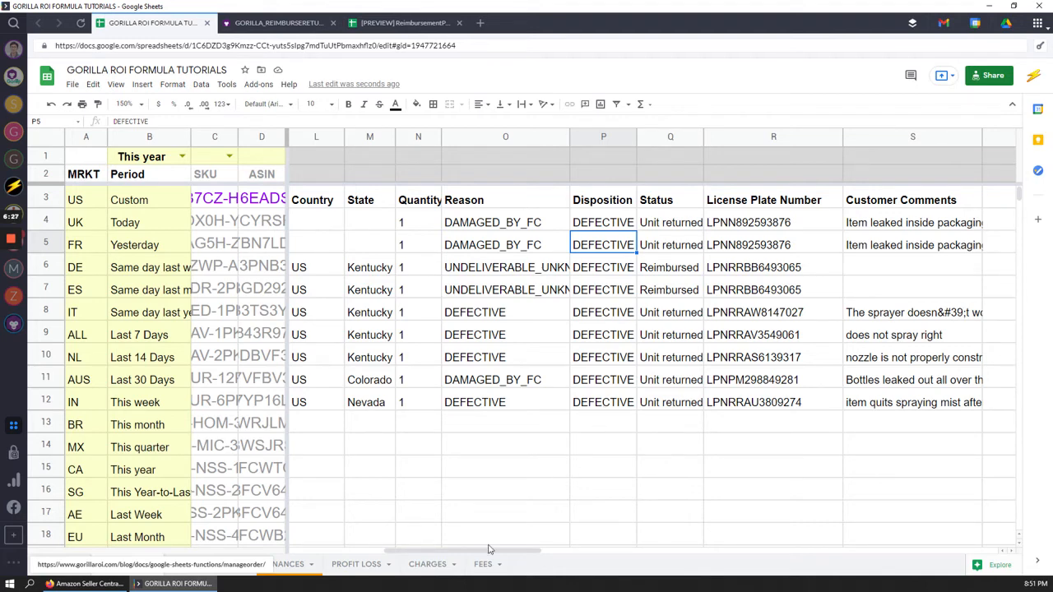
pyautogui.moveTo(491, 550); pyautogui.dragTo(374, 553)
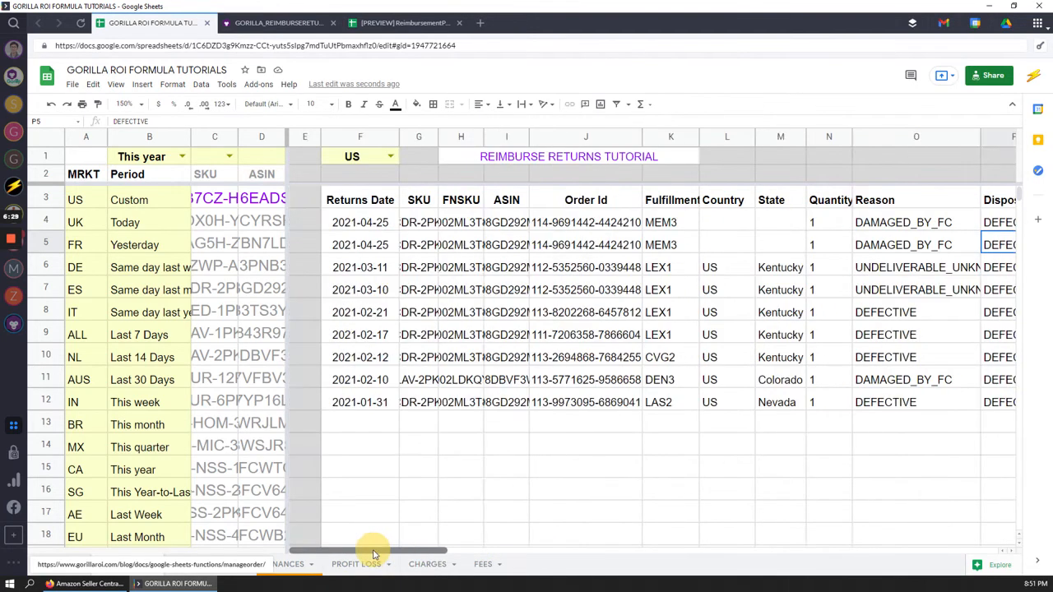